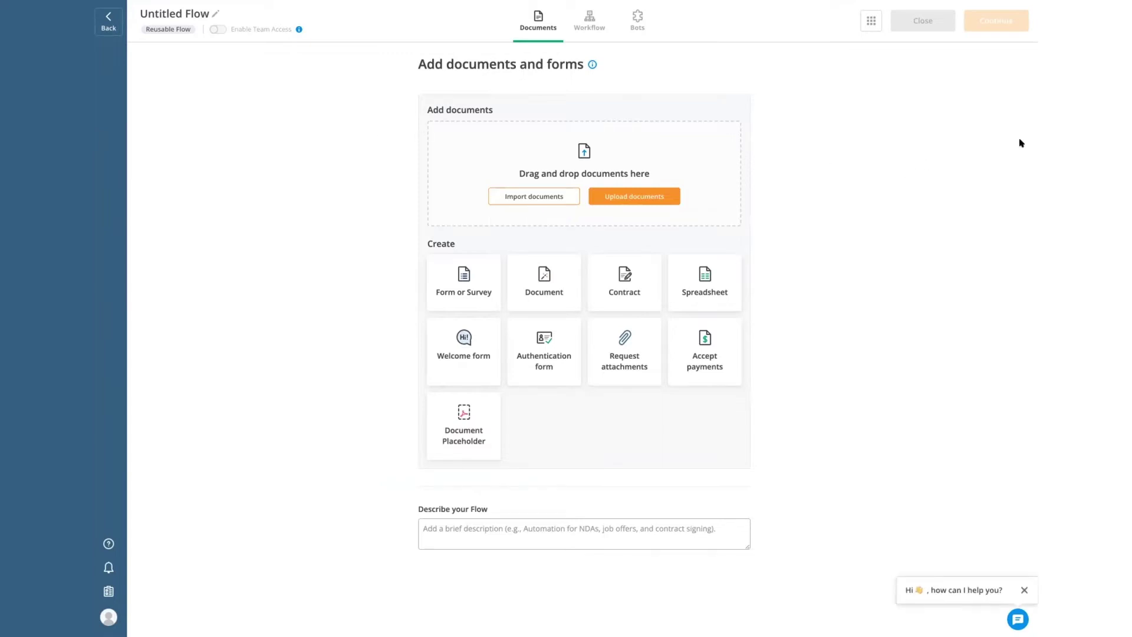
Step: Drop the fw4 file into the flow's documents and switch to its workflow diagram
{"action": "left_click_drag", "start_coordinate": [1021, 143], "coordinate": [771, 280]}
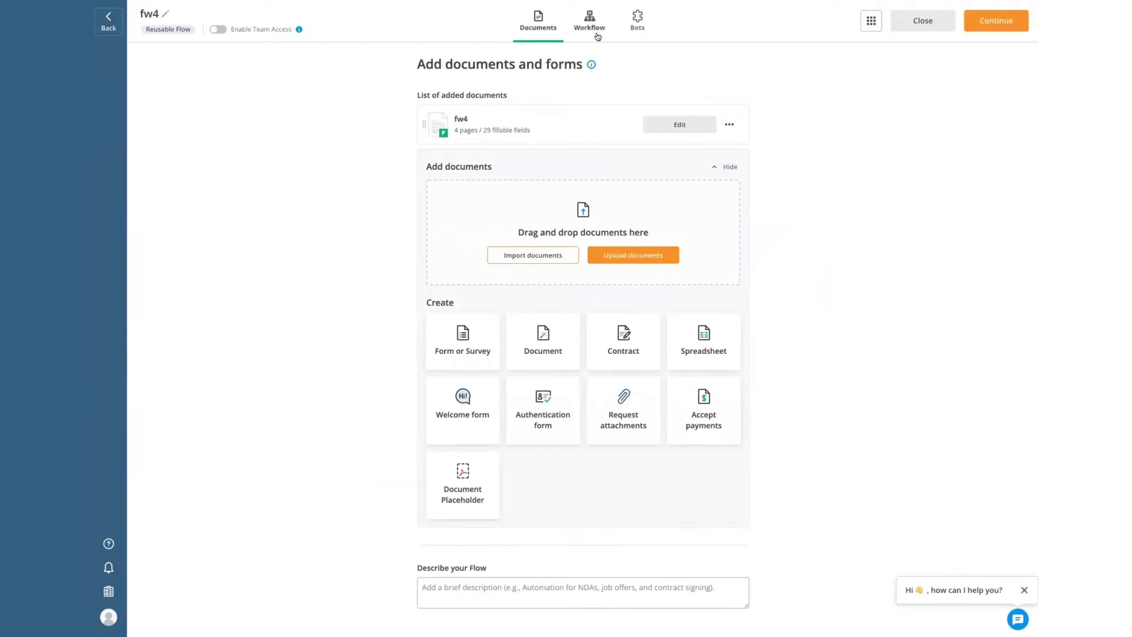
{"action": "left_click", "coordinate": [589, 28]}
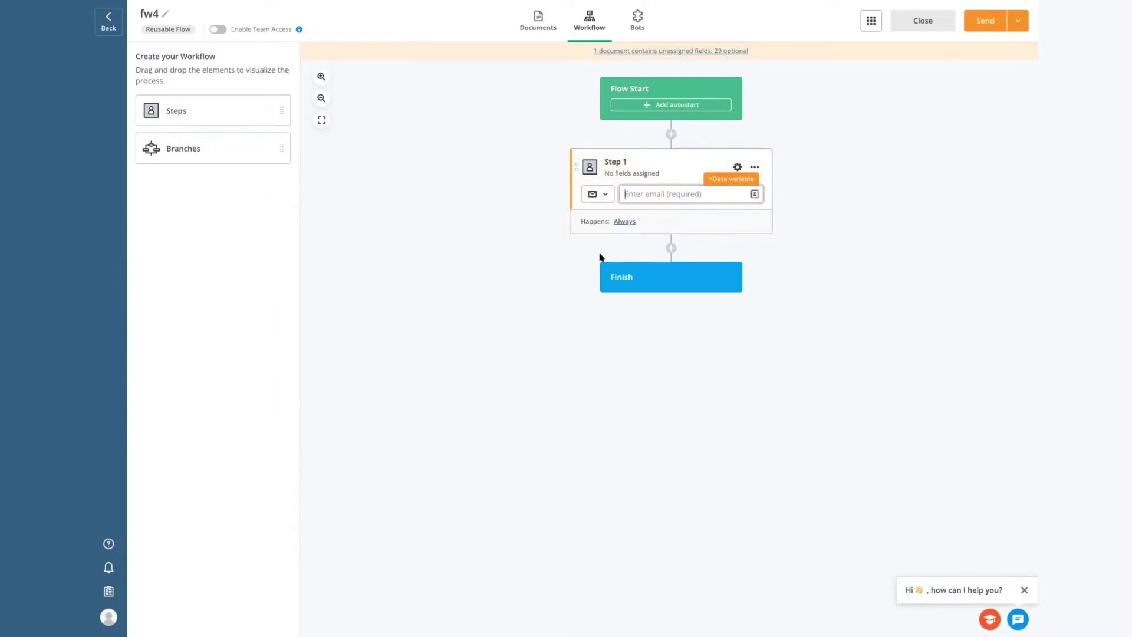
Step: Place Step 2 under Step 1, then a two-branch split holding Step 3 and Step 4
{"action": "left_click_drag", "start_coordinate": [207, 108], "coordinate": [678, 263]}
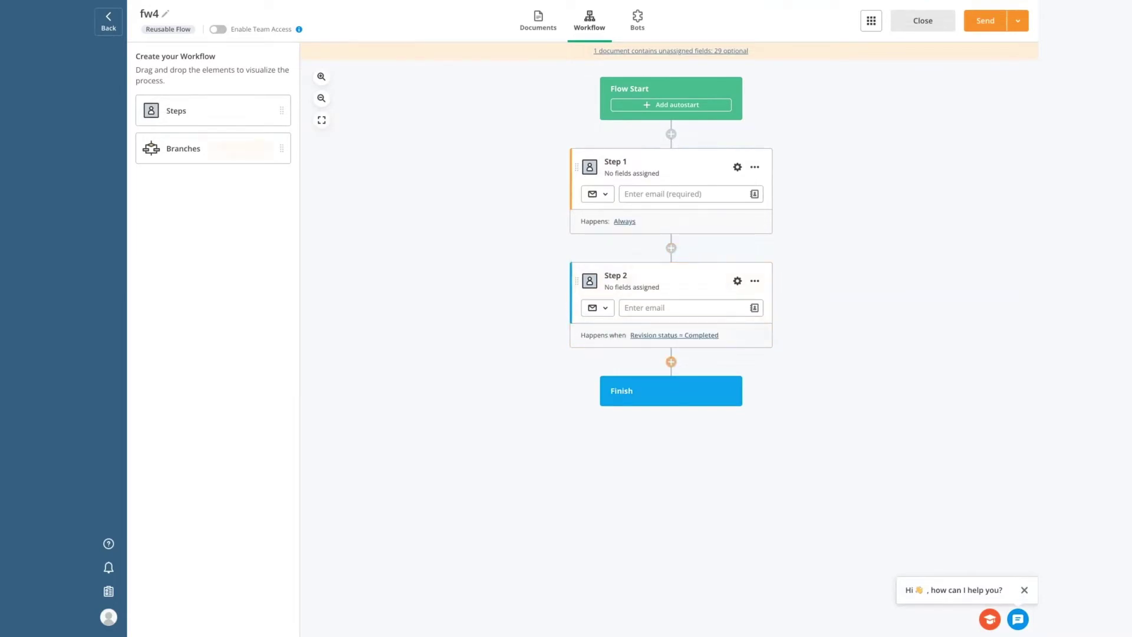
{"action": "left_click_drag", "start_coordinate": [170, 143], "coordinate": [664, 366]}
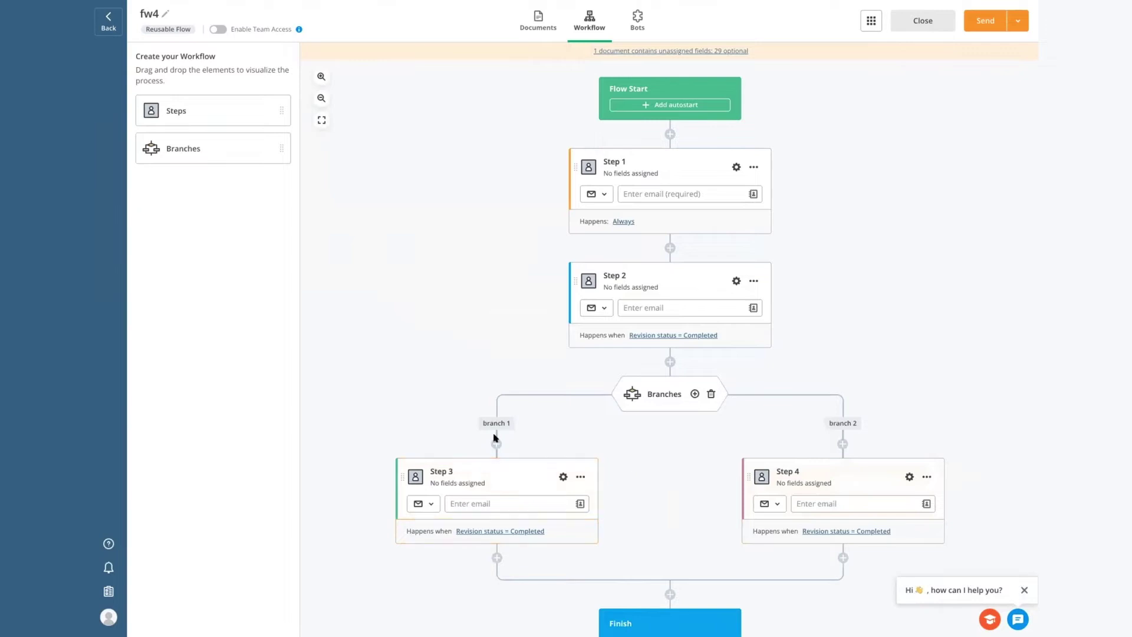
{"action": "left_click", "coordinate": [697, 217]}
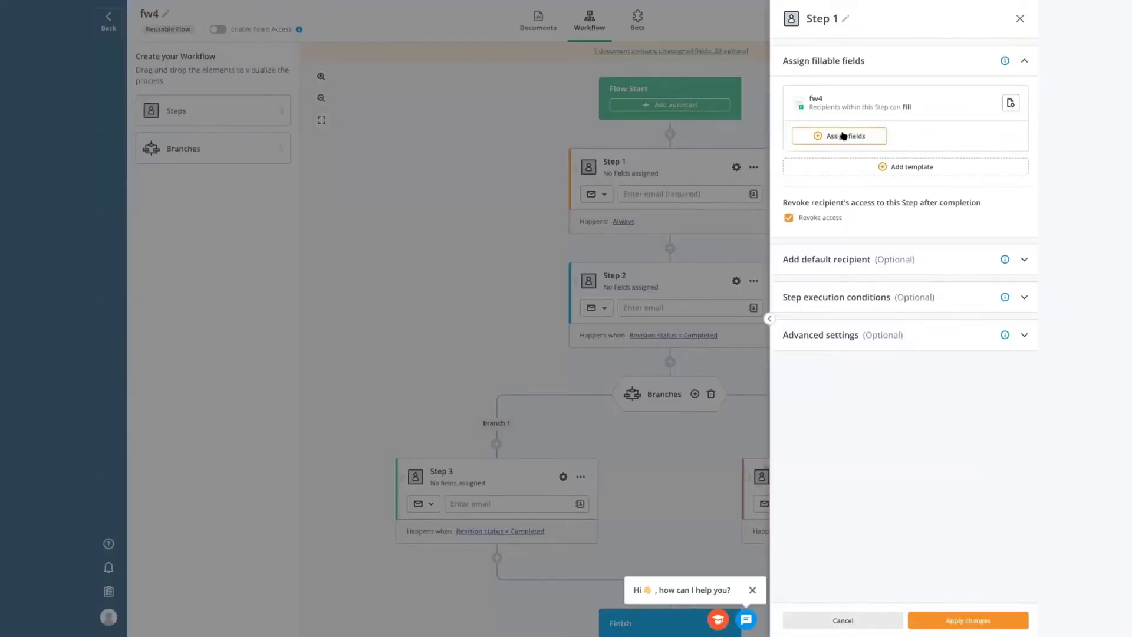
{"action": "left_click", "coordinate": [845, 136]}
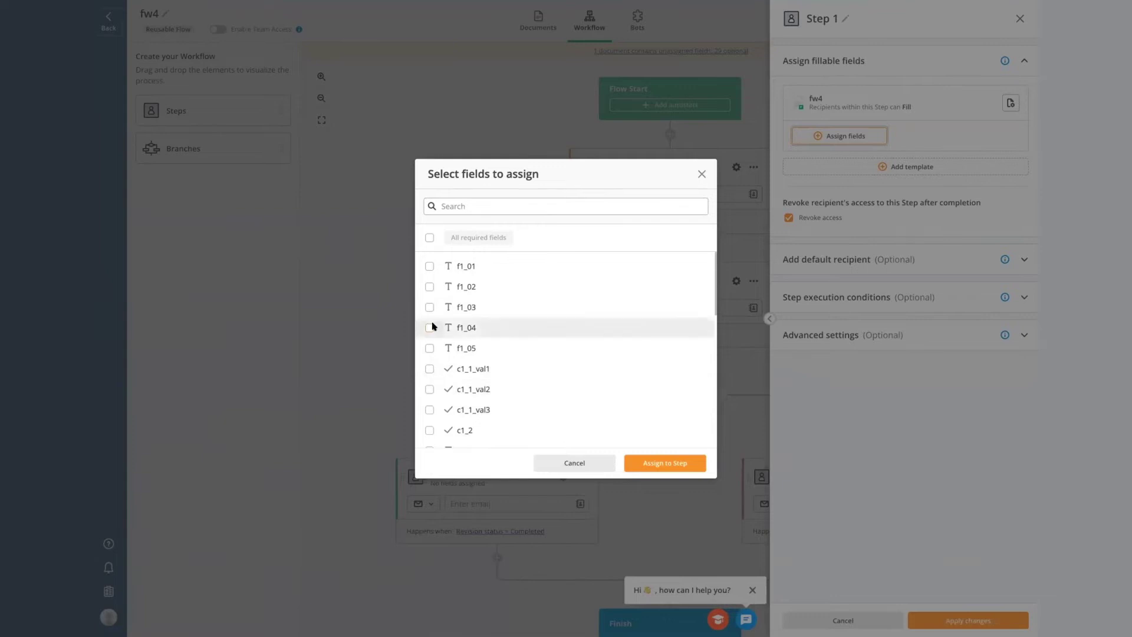
{"action": "left_click", "coordinate": [702, 174]}
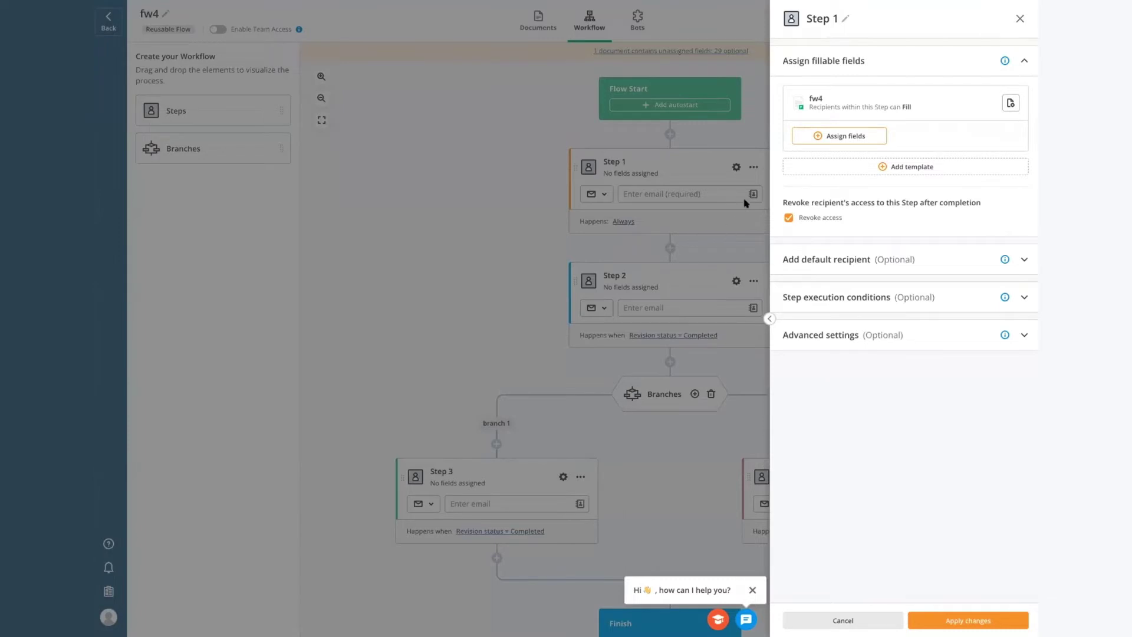
{"action": "left_click", "coordinate": [845, 136]}
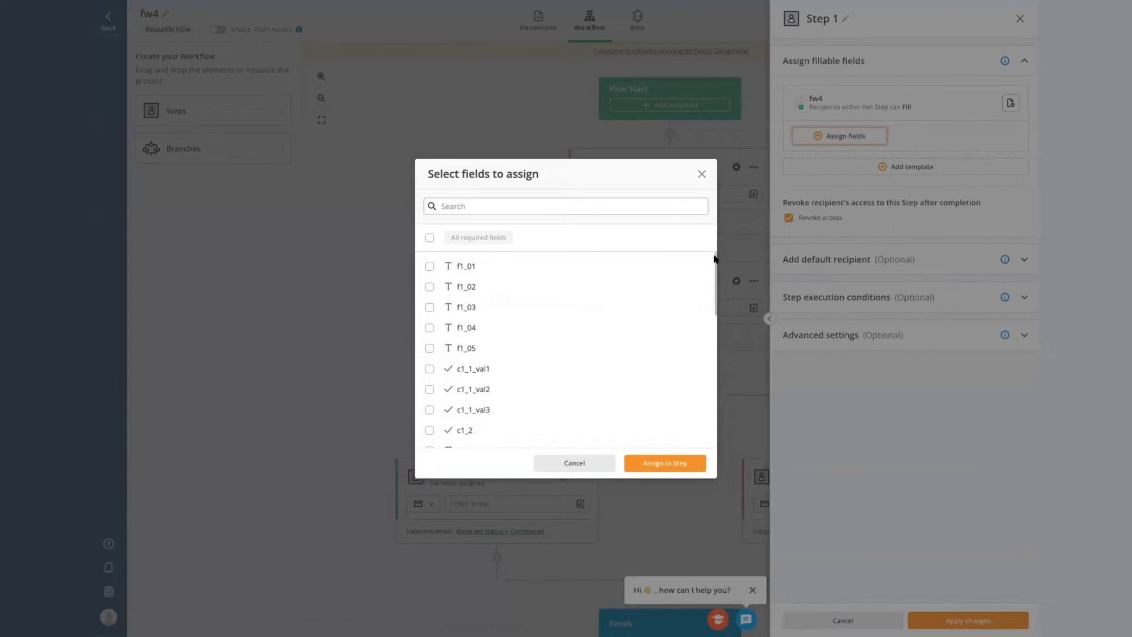
{"action": "left_click", "coordinate": [703, 174]}
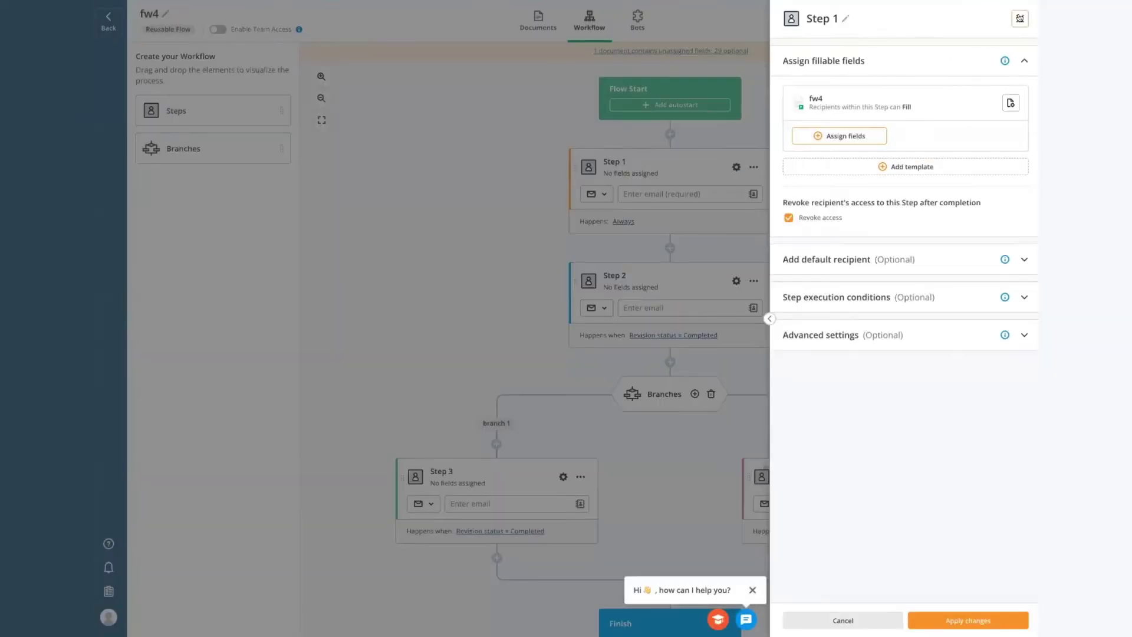
{"action": "left_click", "coordinate": [1020, 18]}
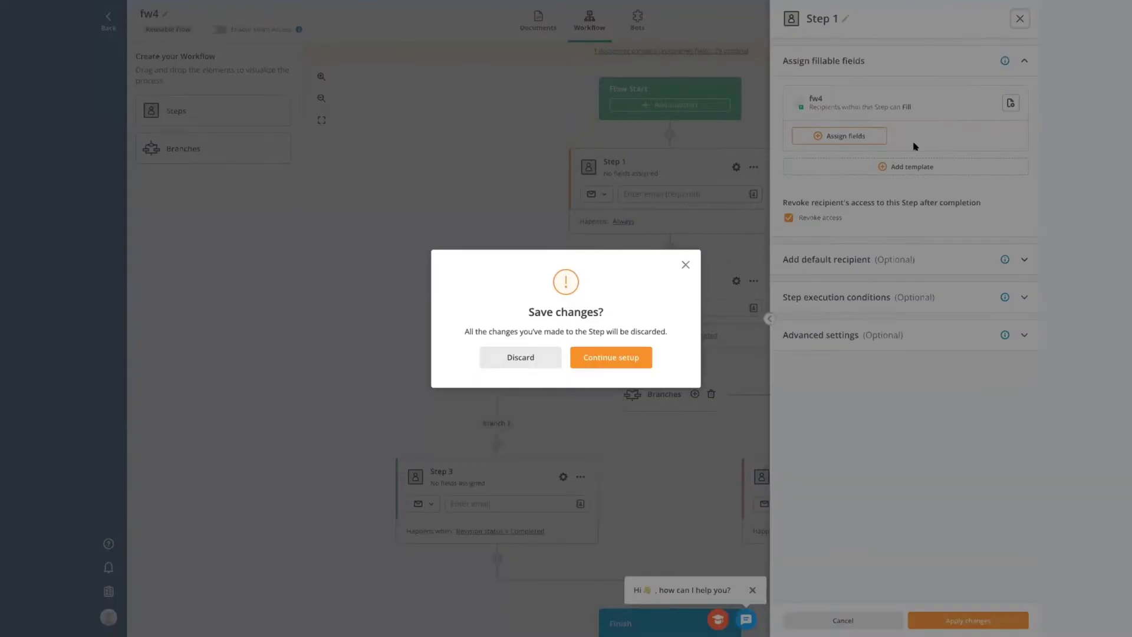
{"action": "left_click", "coordinate": [541, 355]}
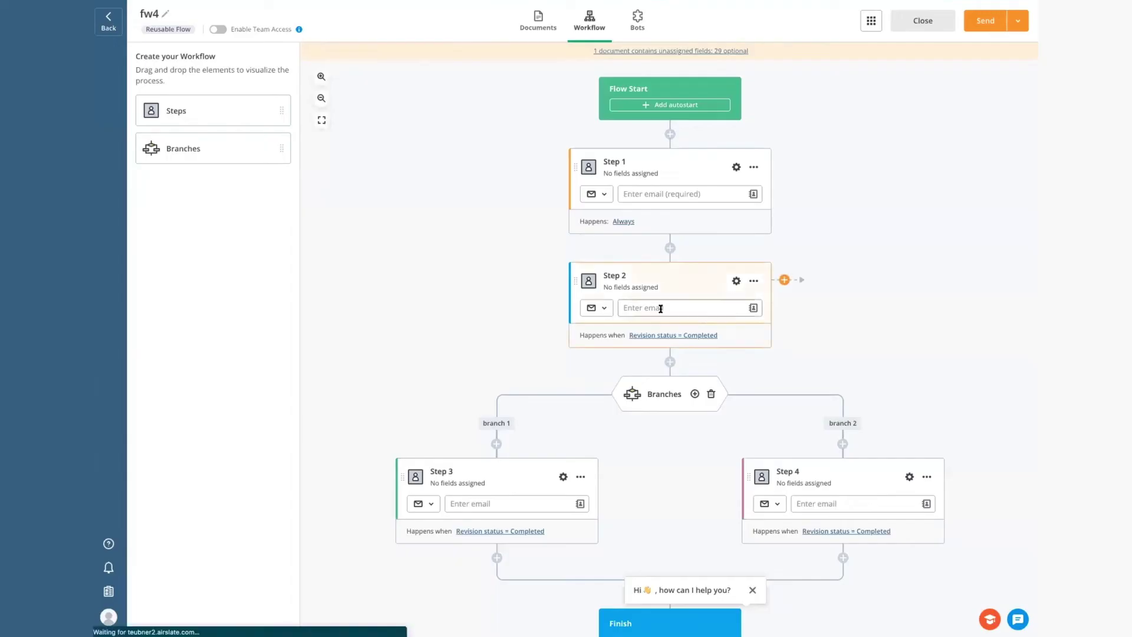
Step: Set Step 2's execution condition to fw4 field f1_01 'is not empty' and apply it
{"action": "left_click", "coordinate": [702, 279]}
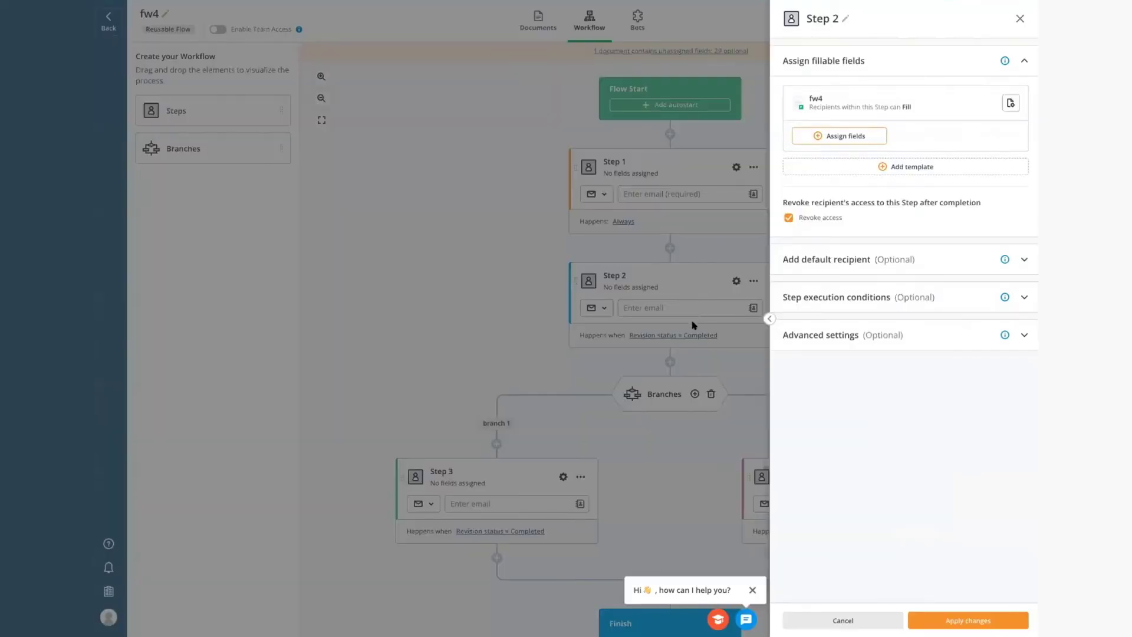
{"action": "left_click", "coordinate": [852, 297]}
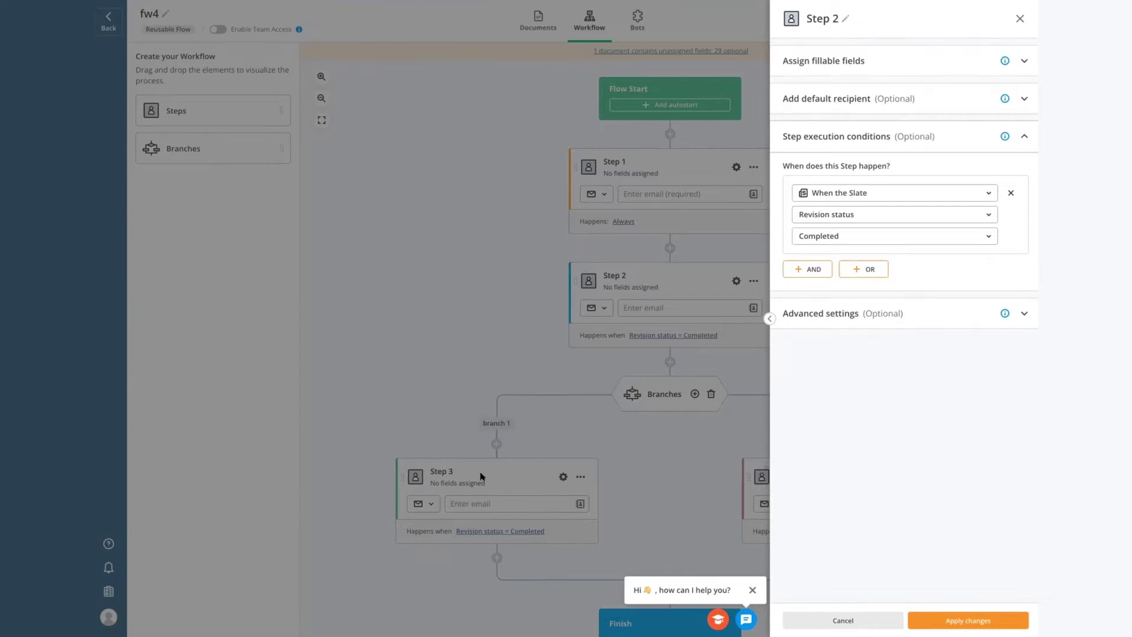
{"action": "left_click", "coordinate": [873, 197]}
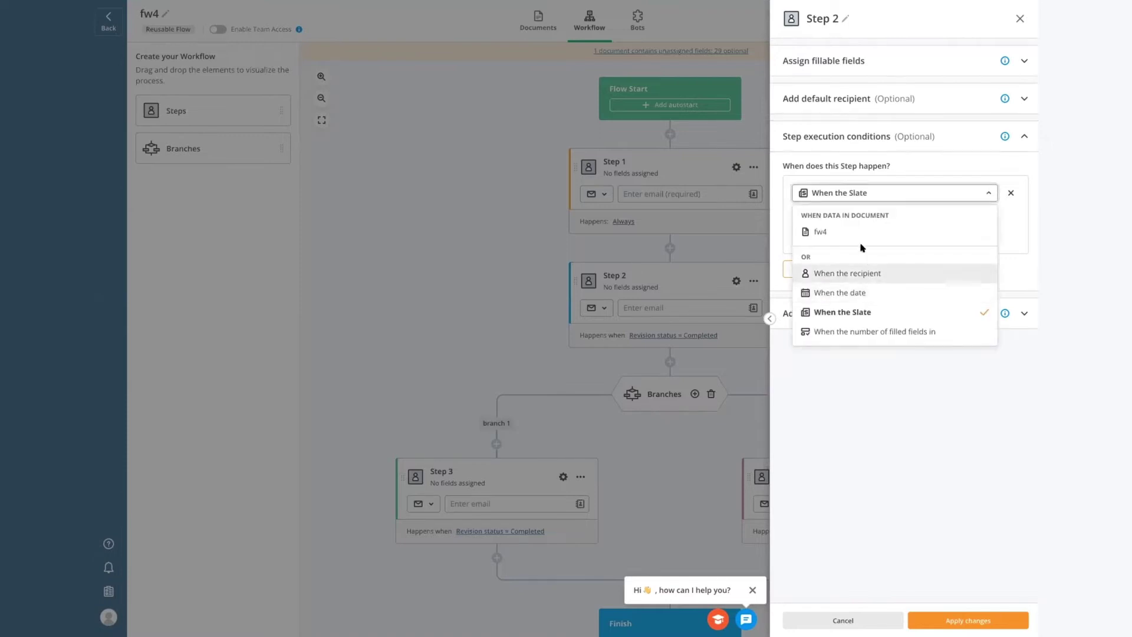
{"action": "left_click", "coordinate": [855, 230]}
{"action": "left_click", "coordinate": [864, 220]}
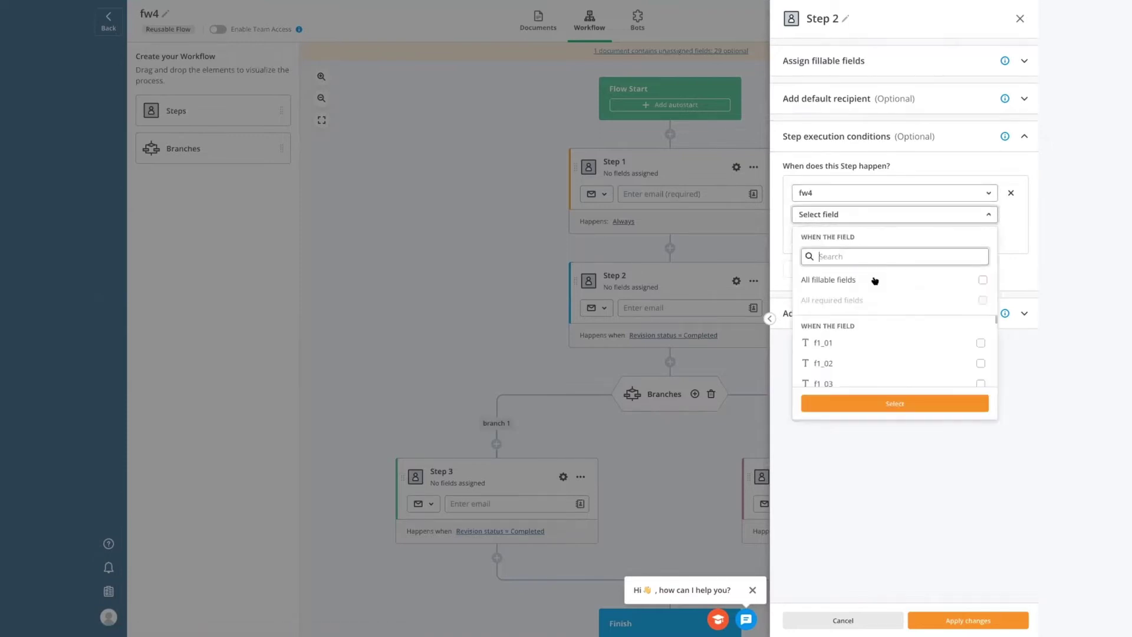
{"action": "left_click", "coordinate": [861, 341]}
{"action": "left_click", "coordinate": [902, 403]}
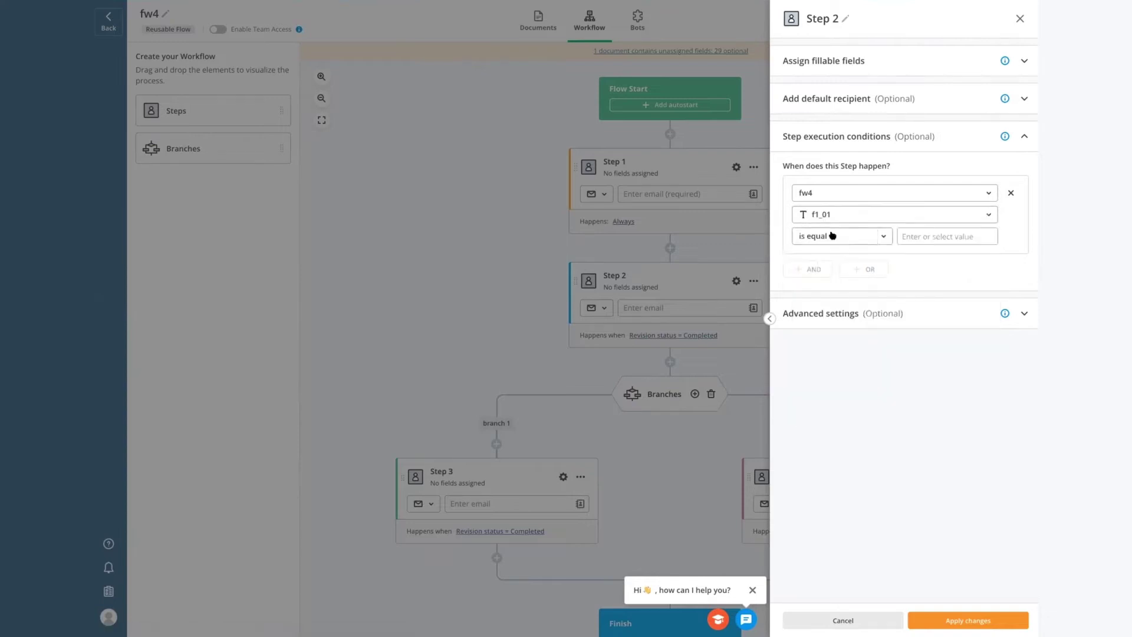
{"action": "left_click", "coordinate": [867, 236]}
{"action": "left_click", "coordinate": [832, 320]}
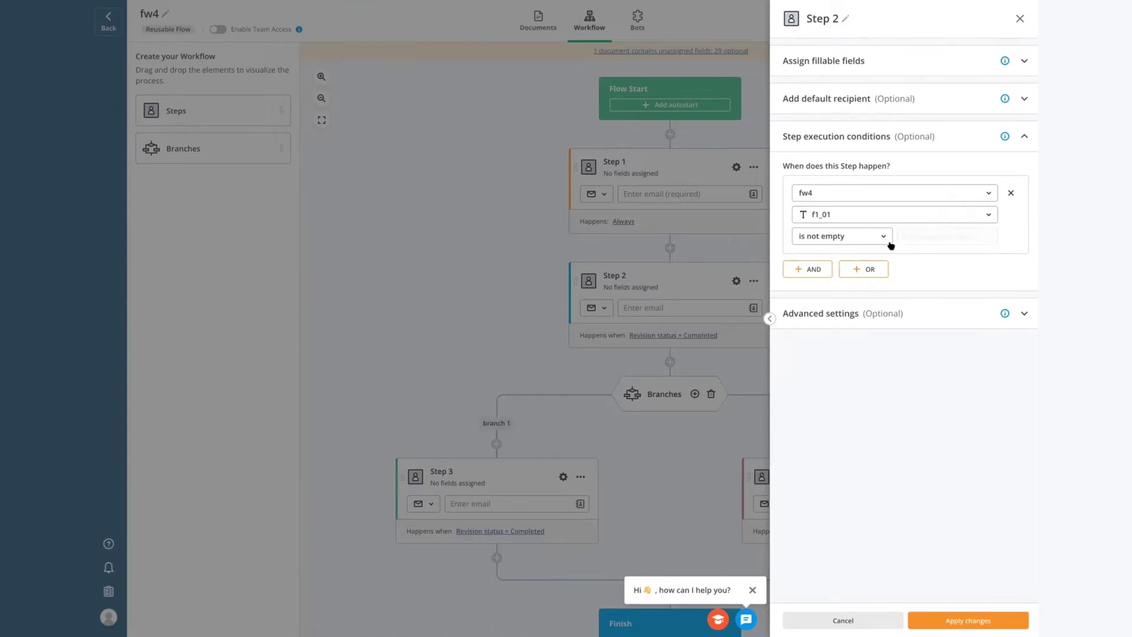
{"action": "left_click", "coordinate": [969, 621]}
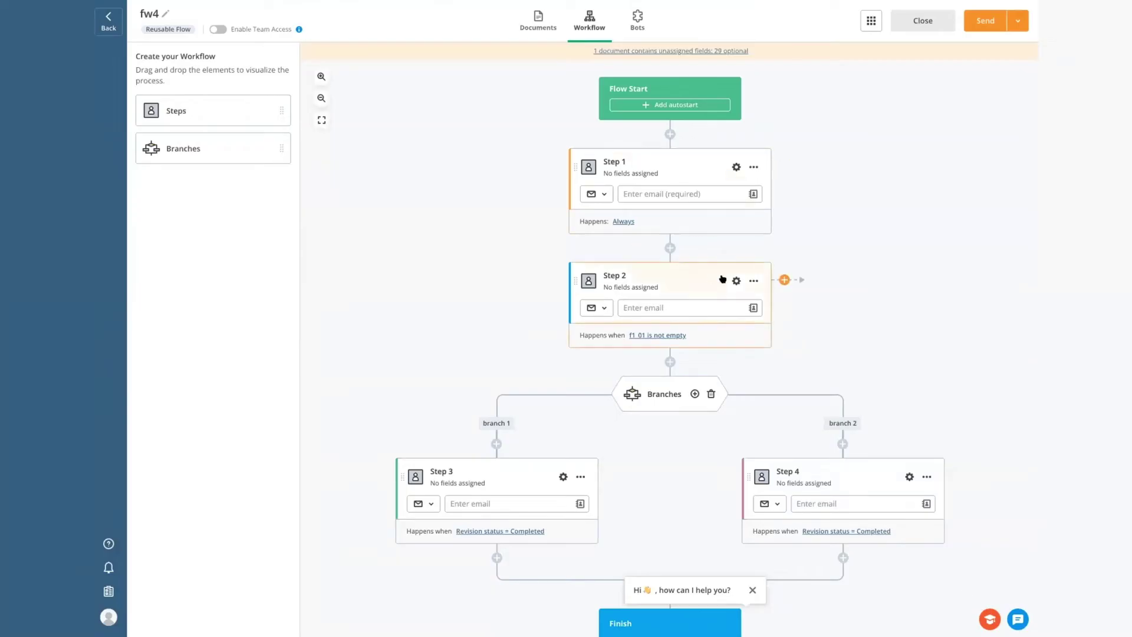
Step: Add a jump from Step 2 to Step 1, conditioned on fw4 field f1_01 'is not empty'
{"action": "left_click", "coordinate": [784, 280]}
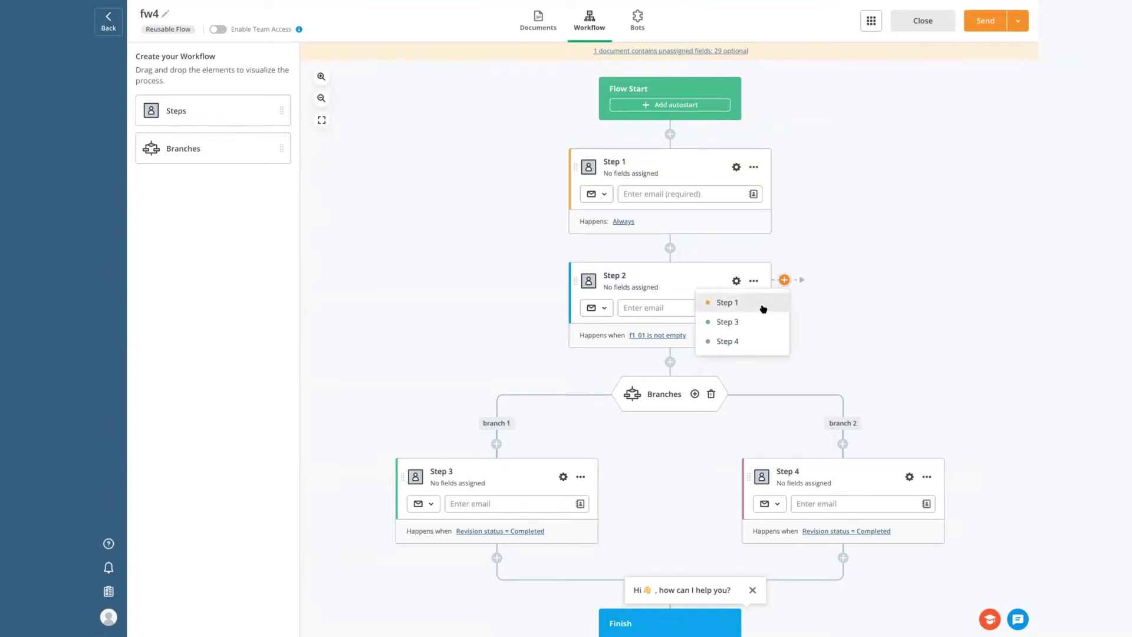
{"action": "left_click", "coordinate": [761, 306]}
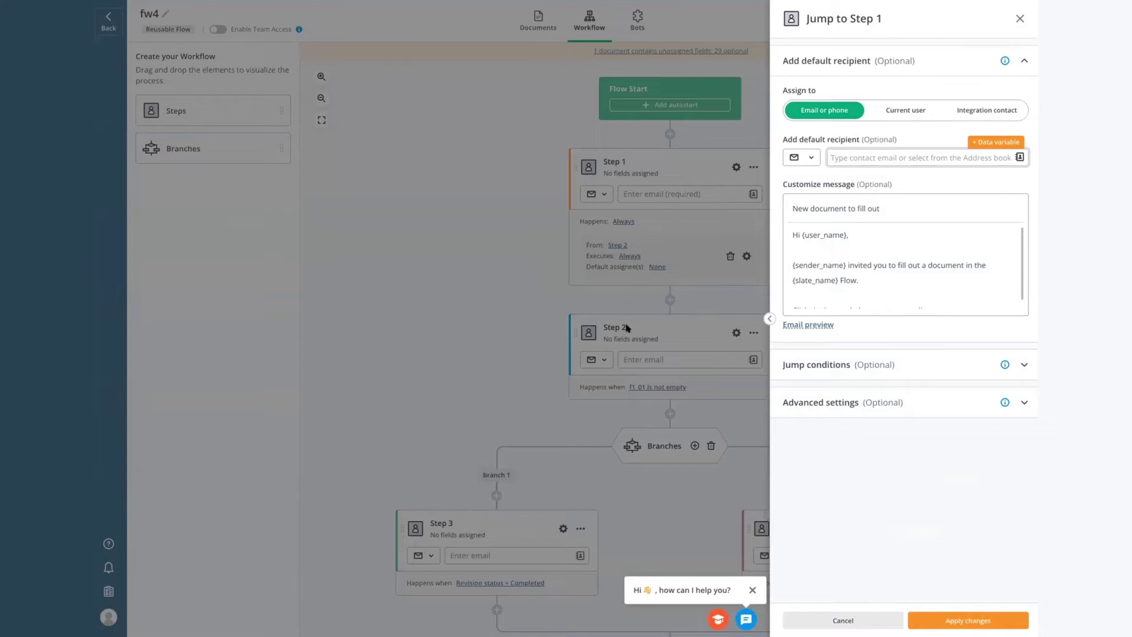
{"action": "left_click", "coordinate": [898, 369]}
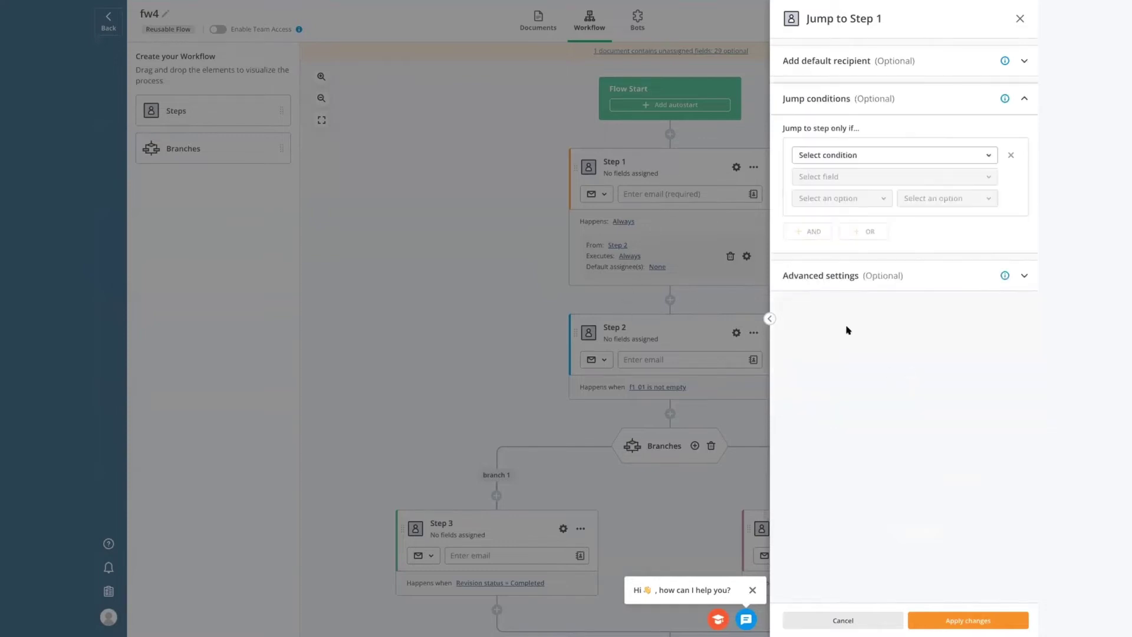
{"action": "left_click", "coordinate": [861, 158]}
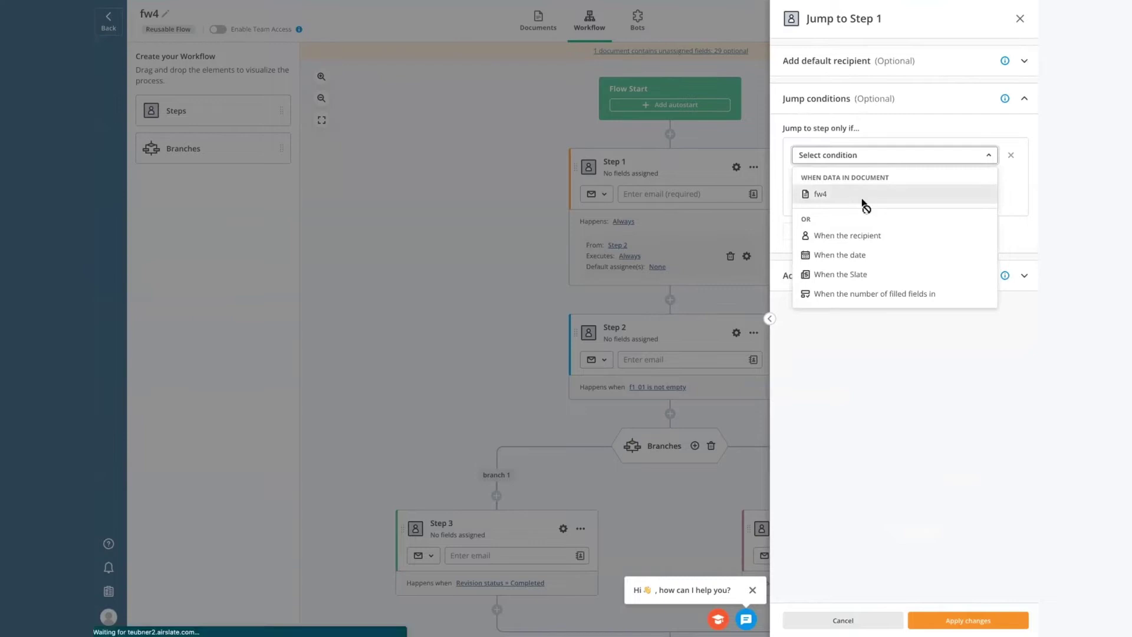
{"action": "left_click", "coordinate": [862, 198]}
{"action": "left_click", "coordinate": [861, 178]}
{"action": "left_click", "coordinate": [853, 304]}
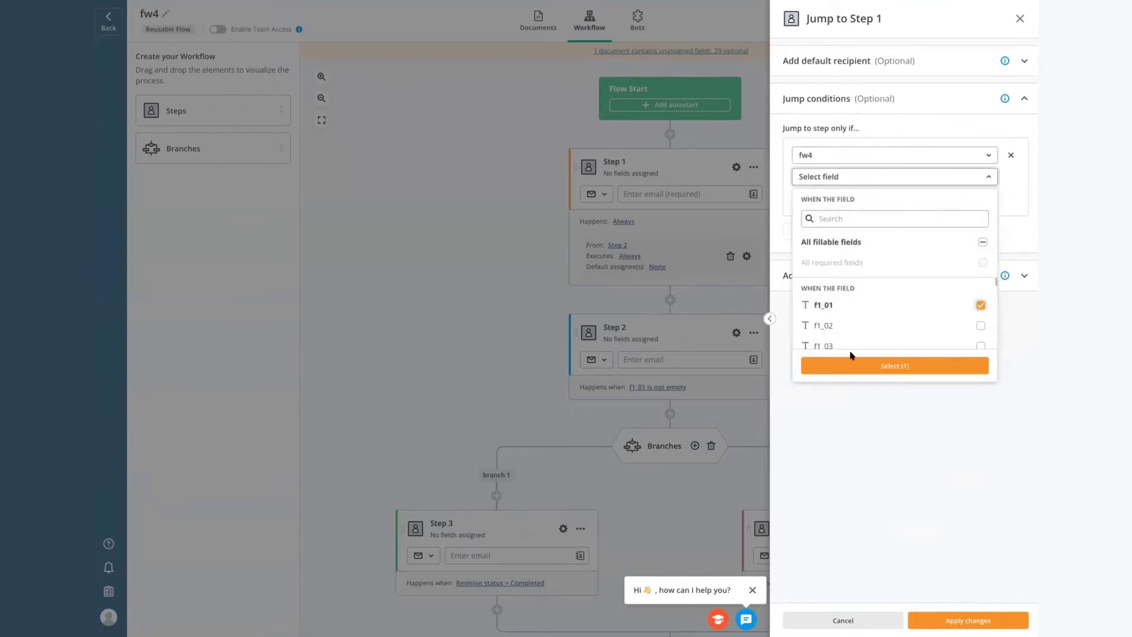
{"action": "left_click", "coordinate": [856, 367]}
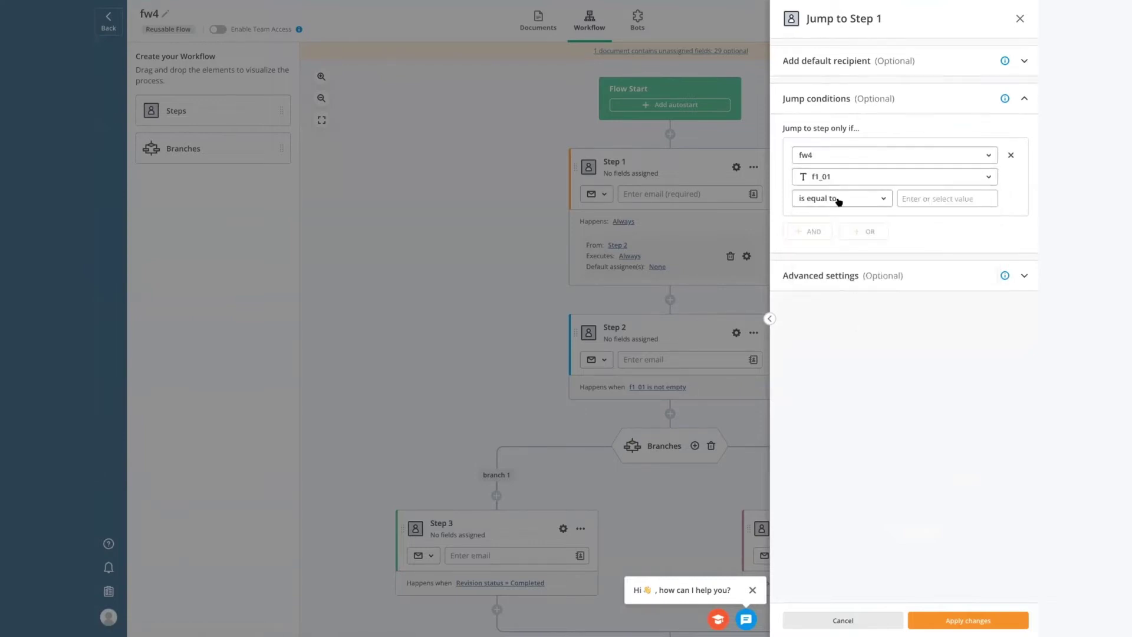
{"action": "left_click", "coordinate": [803, 200]}
{"action": "left_click", "coordinate": [842, 282]}
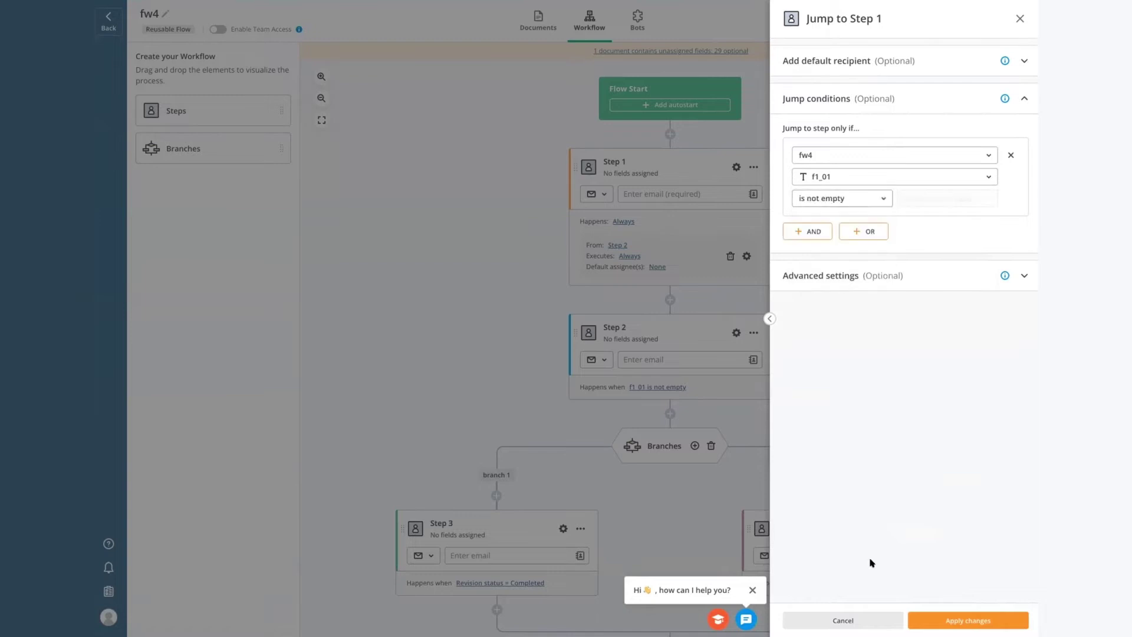
{"action": "left_click", "coordinate": [962, 623]}
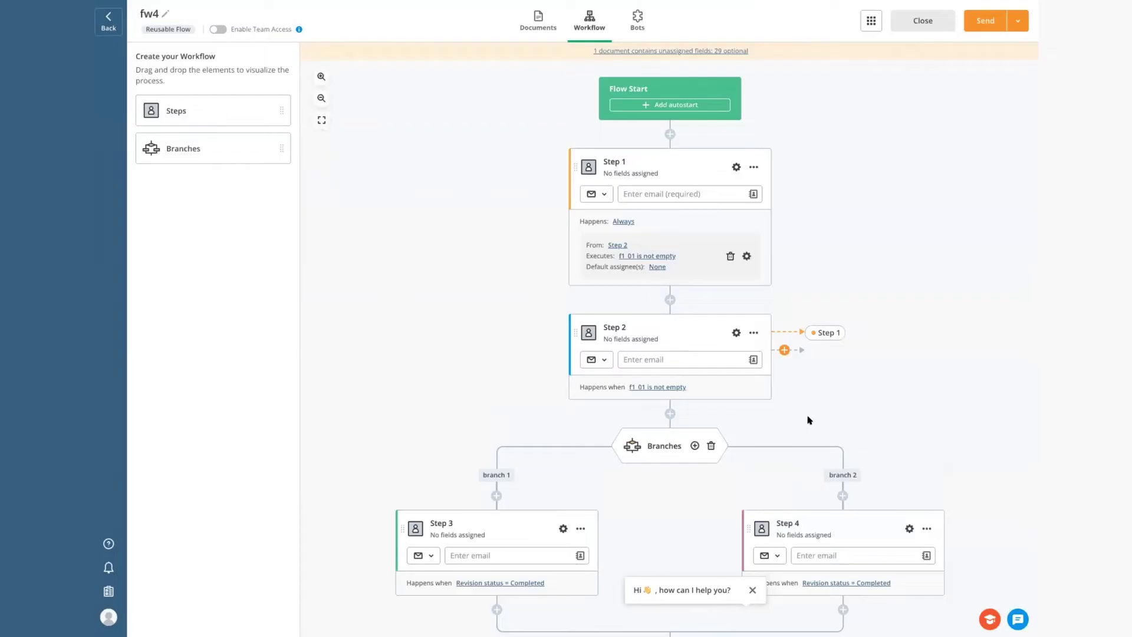
{"action": "mouse_move", "coordinate": [822, 336]}
{"action": "left_click", "coordinate": [701, 219]}
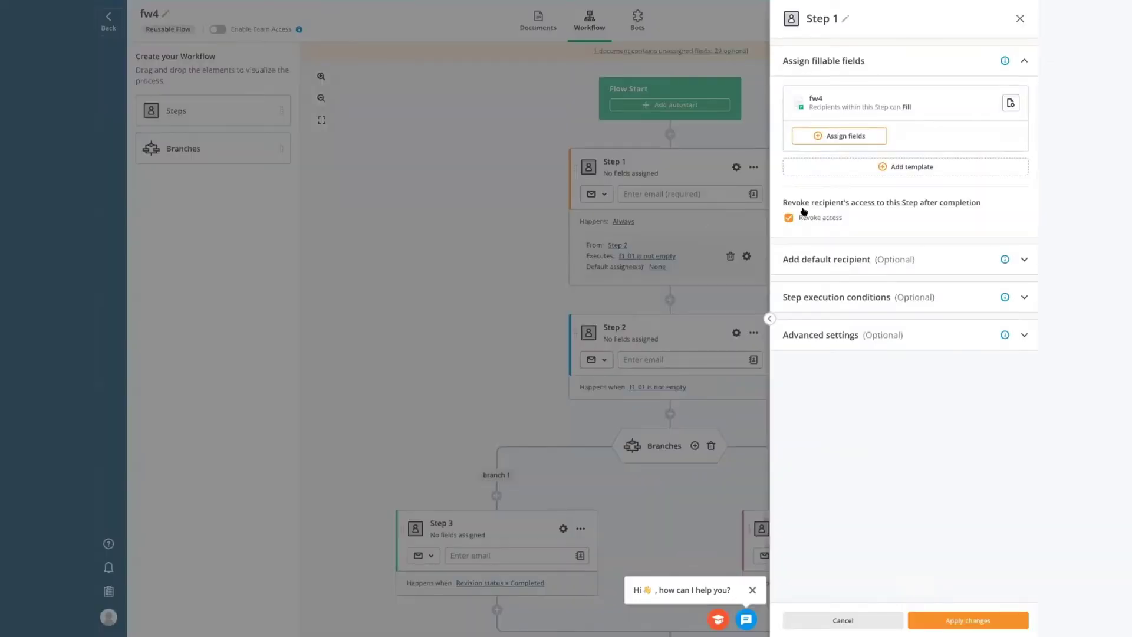
{"action": "left_click", "coordinate": [908, 336]}
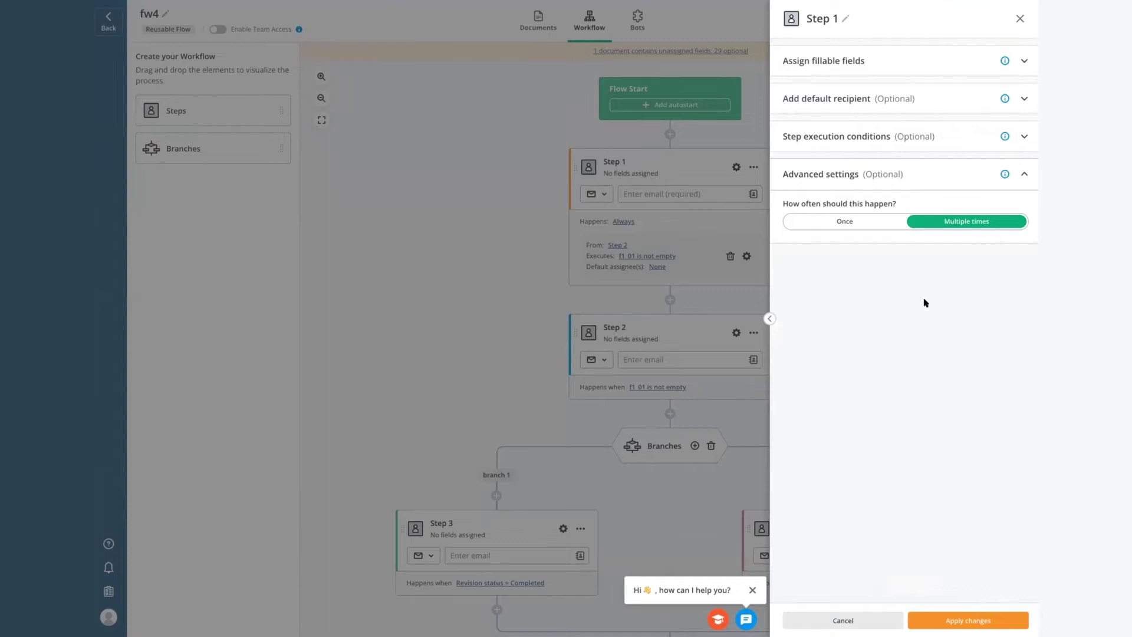
{"action": "left_click", "coordinate": [856, 618]}
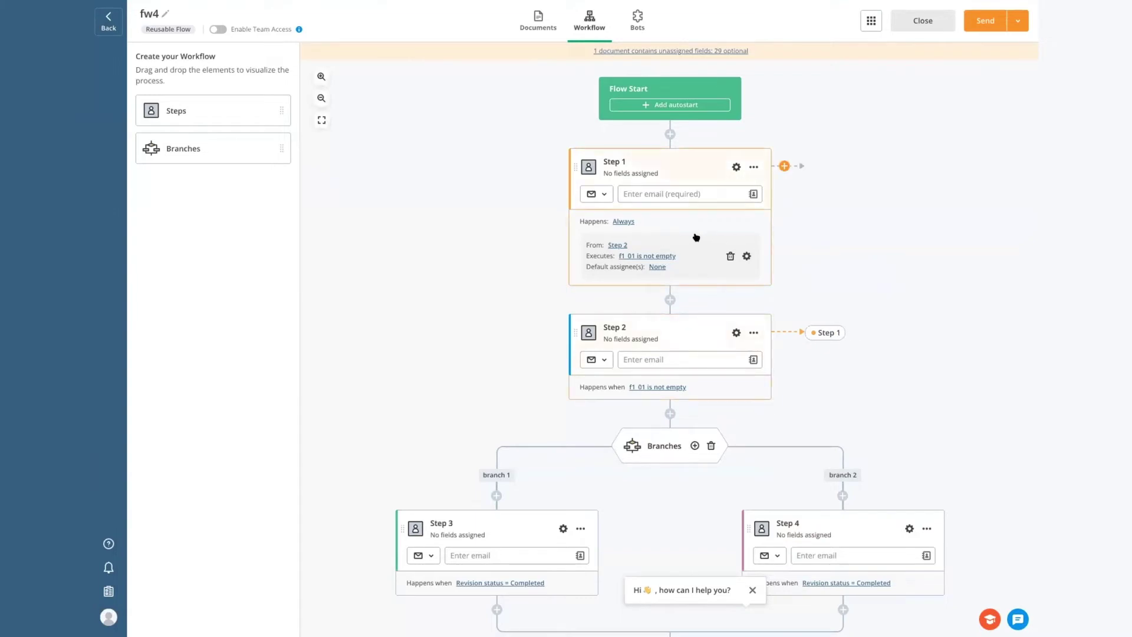
{"action": "left_click", "coordinate": [676, 333]}
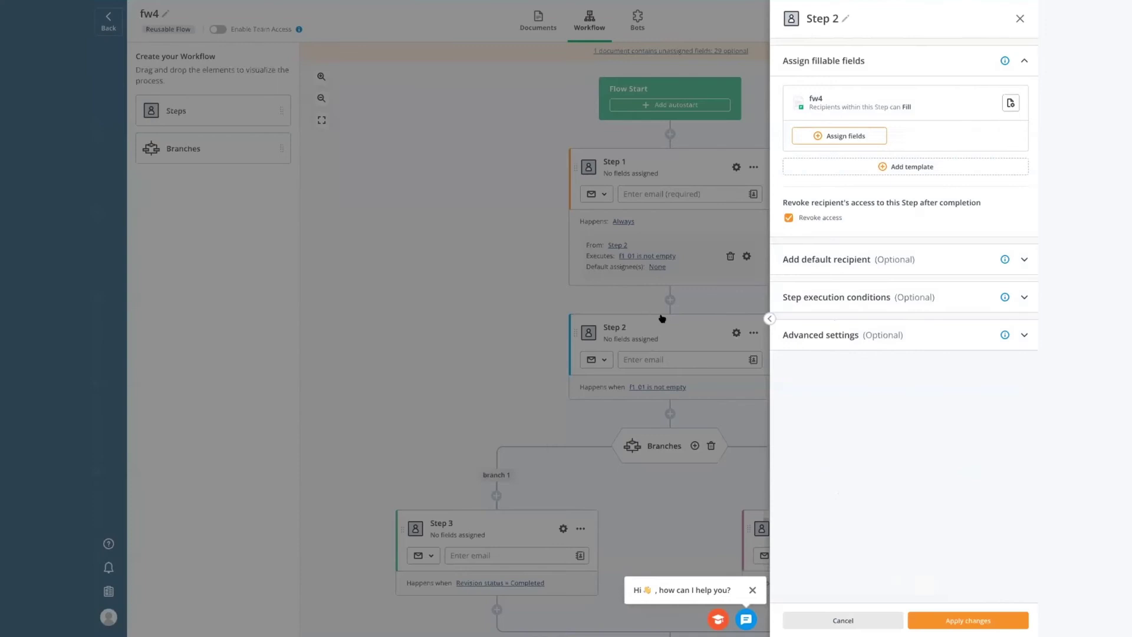
{"action": "left_click", "coordinate": [854, 328]}
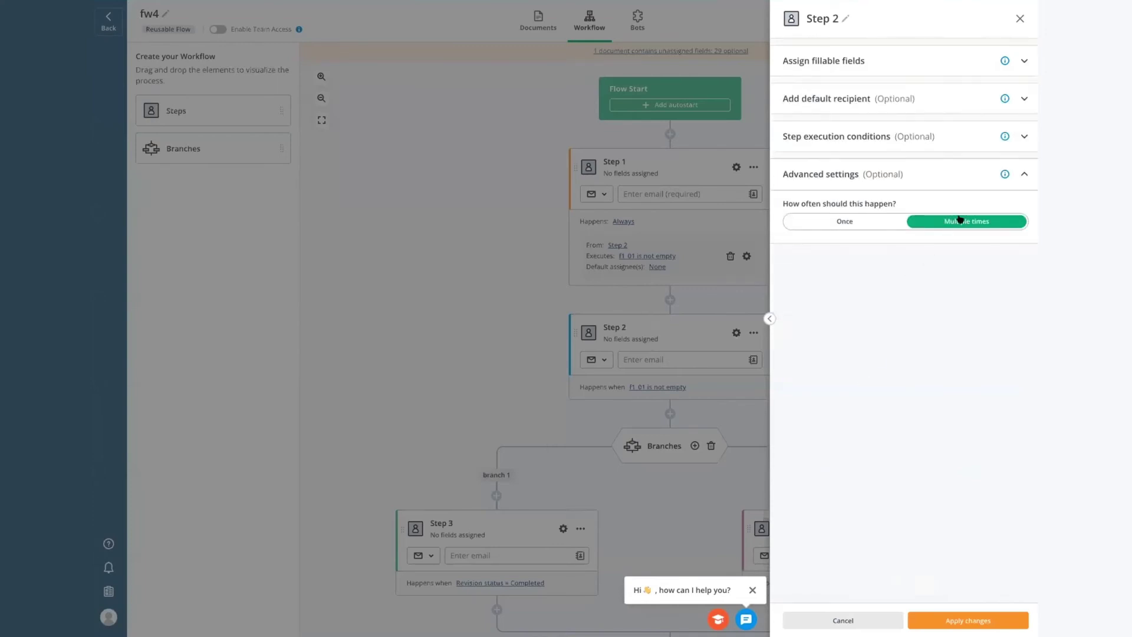
{"action": "left_click", "coordinate": [1019, 20]}
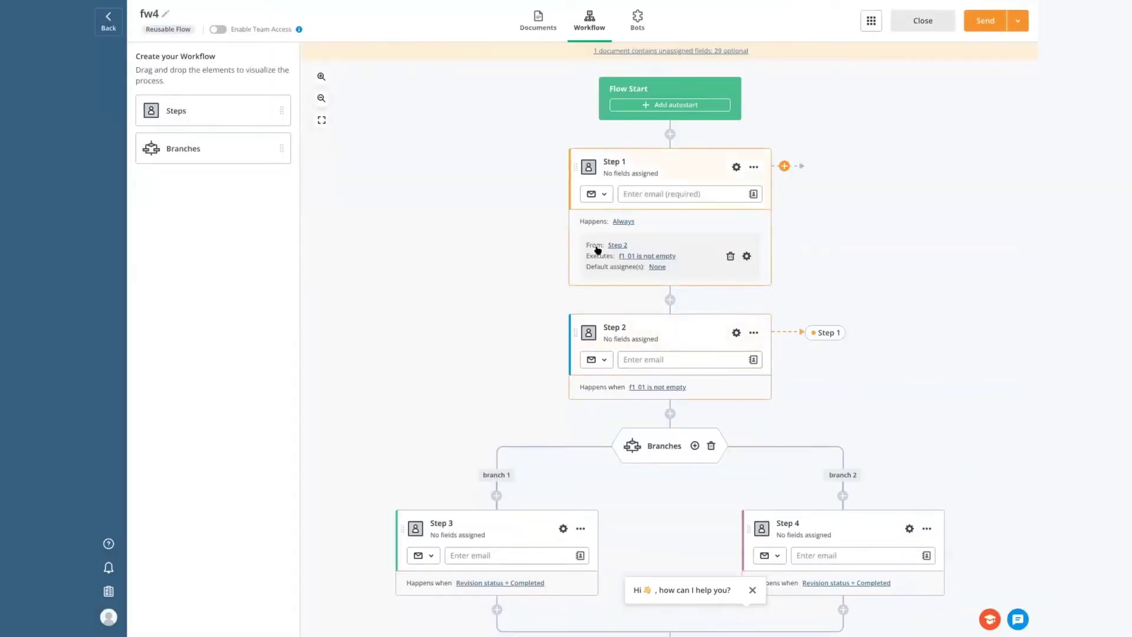
{"action": "left_click", "coordinate": [637, 18]}
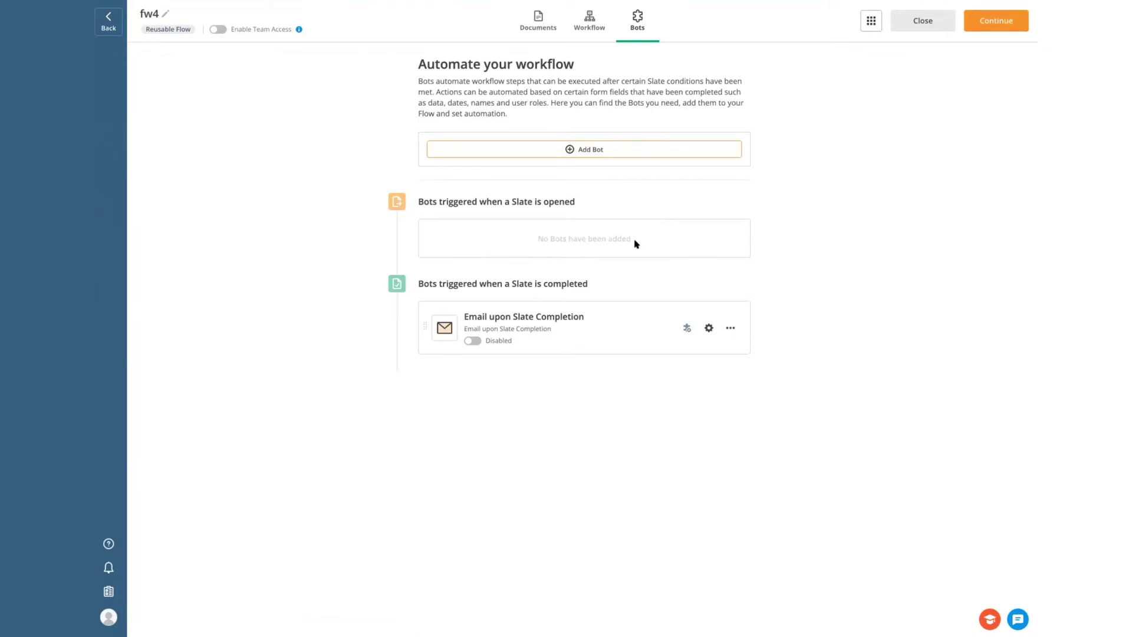
{"action": "left_click", "coordinate": [590, 30]}
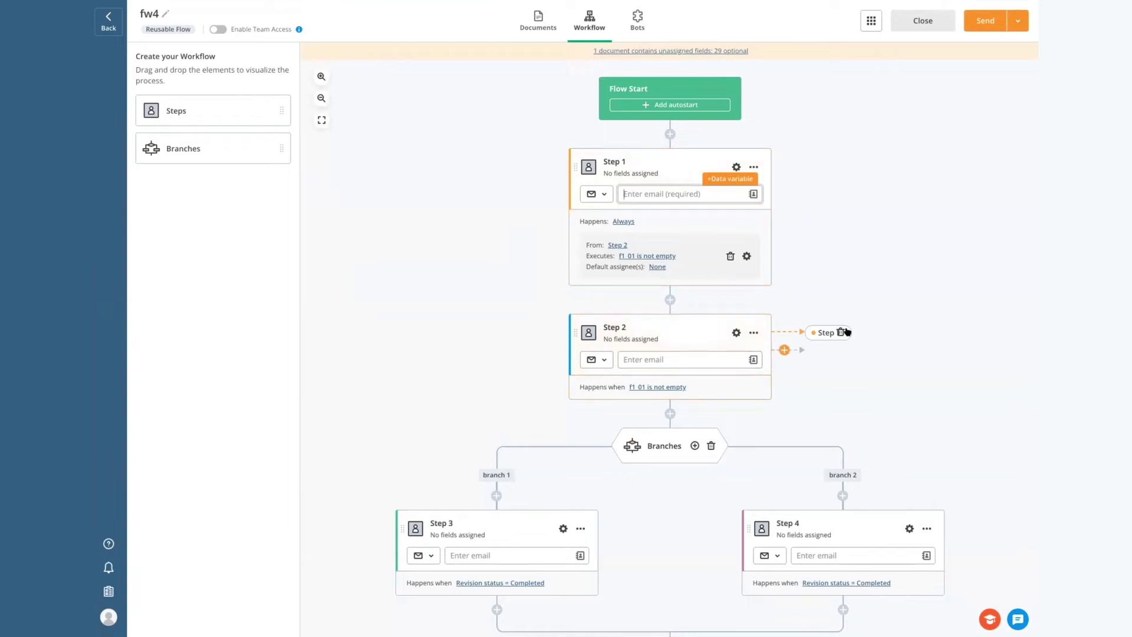
Step: Open Flow Start's settings and bring up the Add autostart chooser
{"action": "mouse_move", "coordinate": [823, 336]}
{"action": "left_click", "coordinate": [704, 106]}
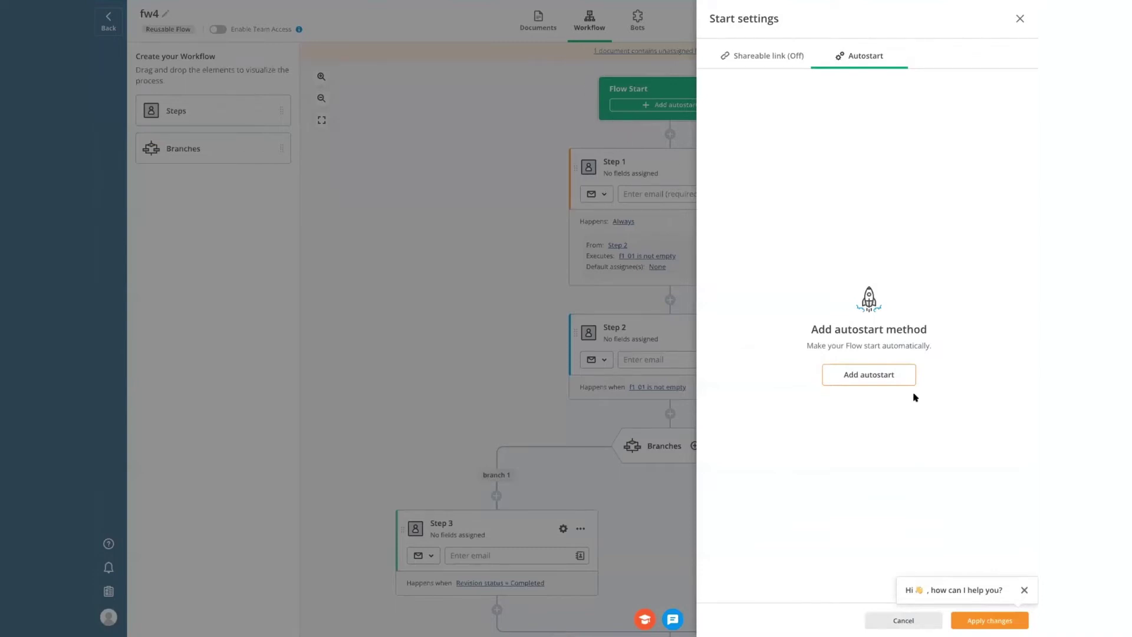
{"action": "left_click", "coordinate": [870, 376]}
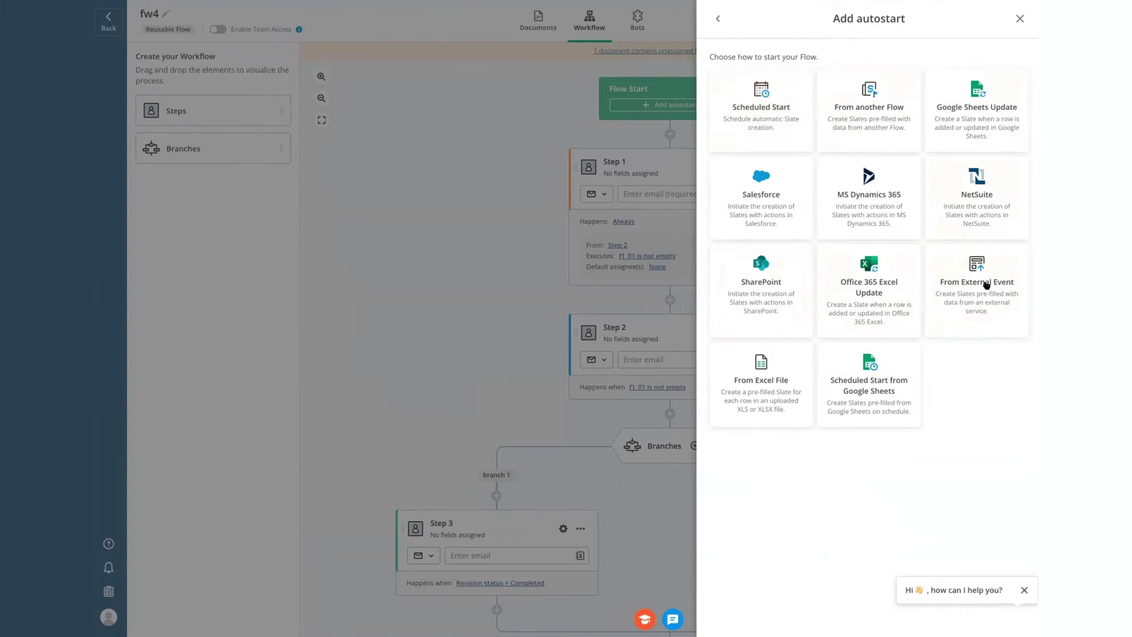
Step: Dismiss the Add autostart chooser without selecting any start method
{"action": "left_click", "coordinate": [1020, 19]}
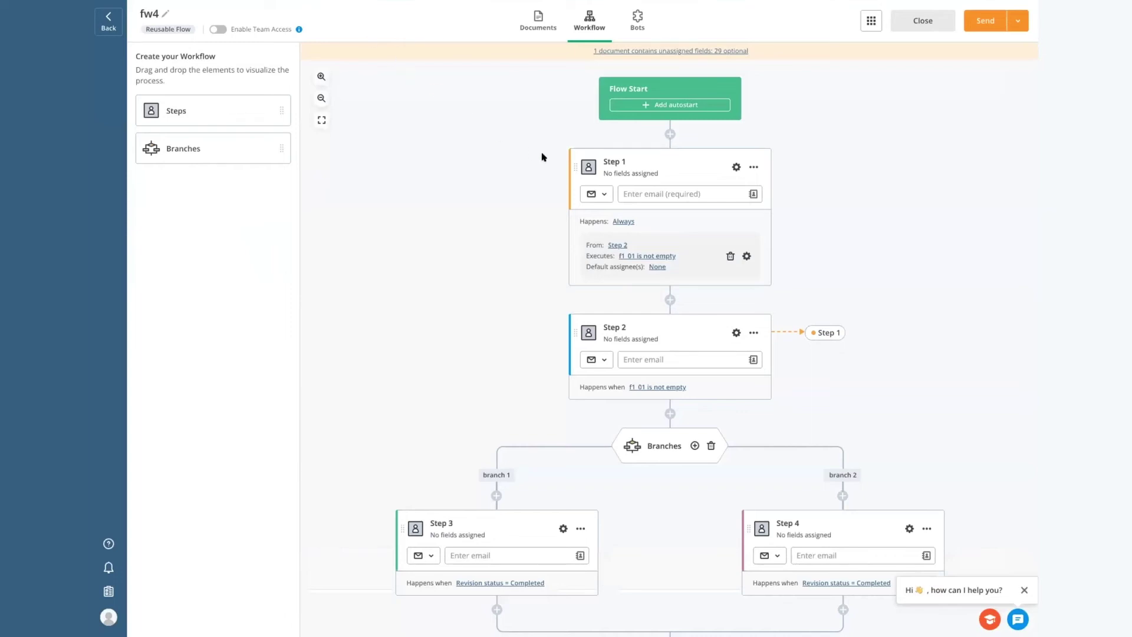
Step: Open the Step 1 card's settings side panel
{"action": "left_click", "coordinate": [696, 225]}
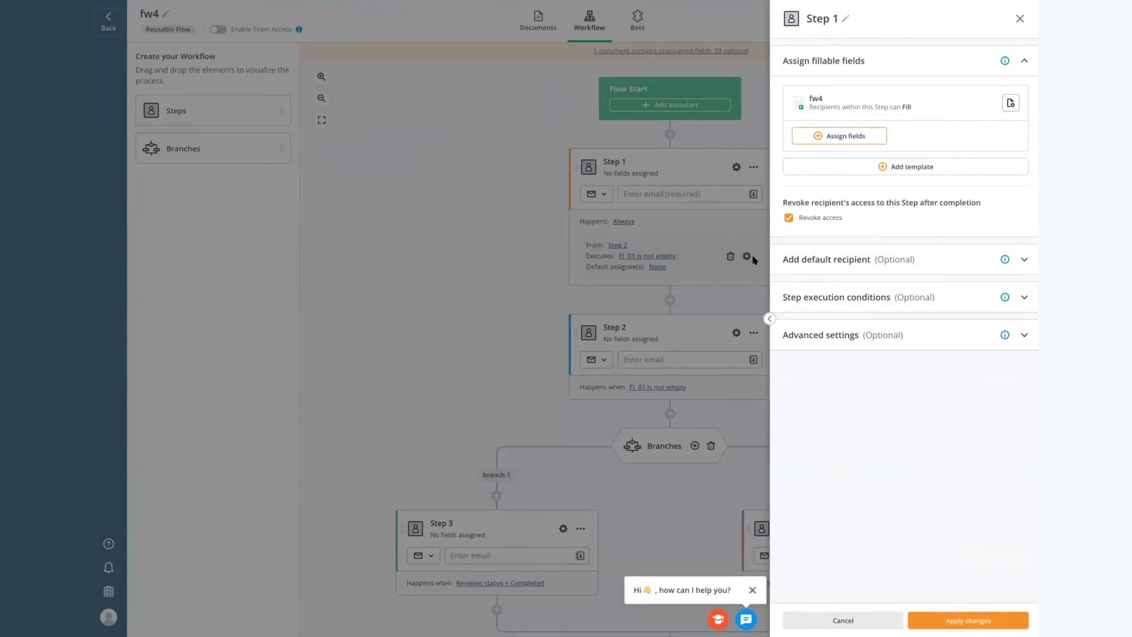
Step: Expand Step 1's default recipient, leave the email blank, and close the panel unapplied
{"action": "left_click", "coordinate": [787, 258]}
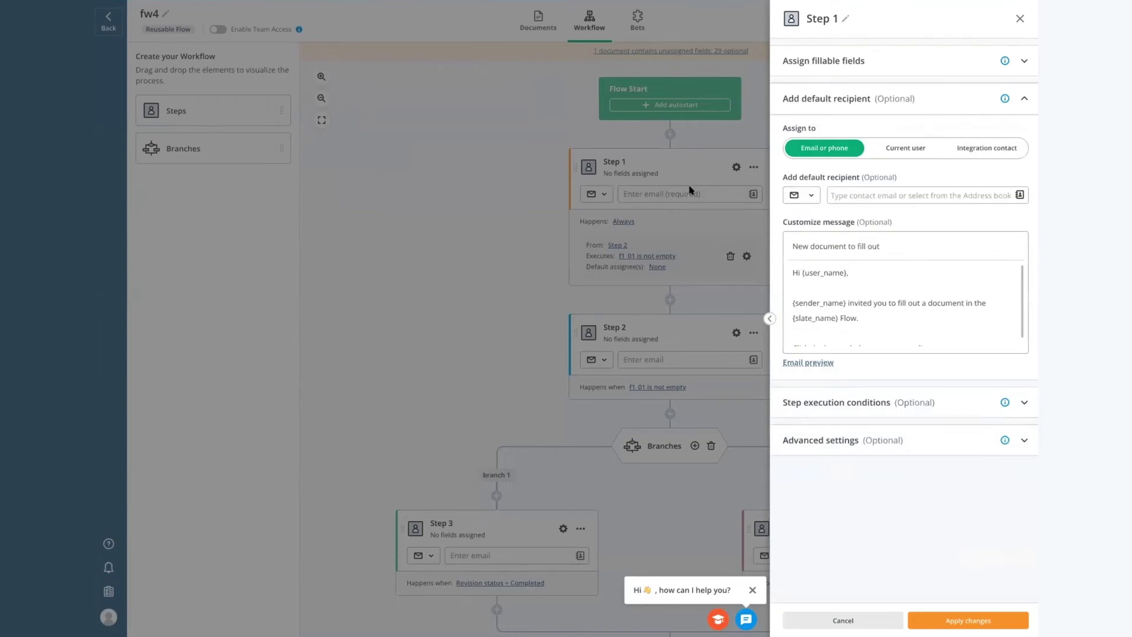
{"action": "left_click", "coordinate": [910, 193]}
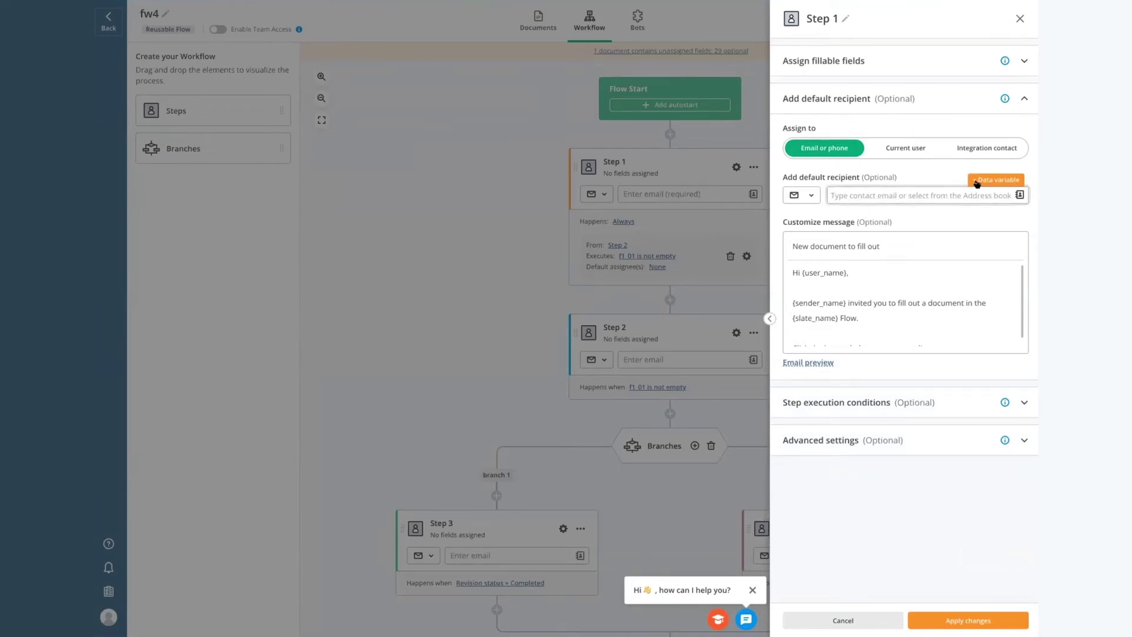
{"action": "left_click", "coordinate": [493, 271]}
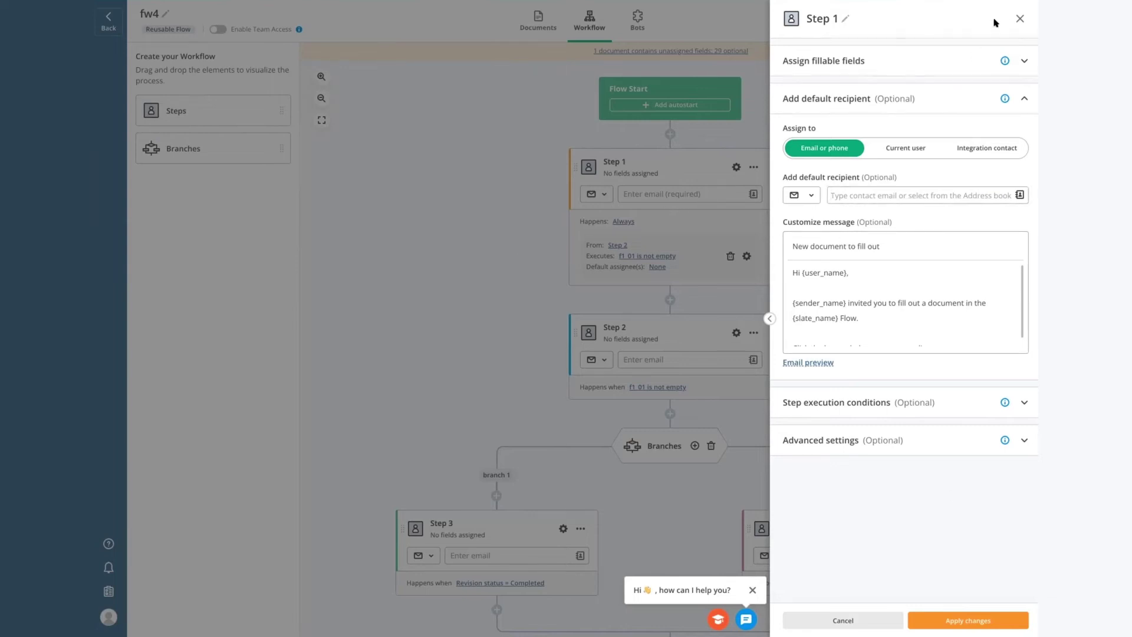
{"action": "left_click", "coordinate": [1019, 18]}
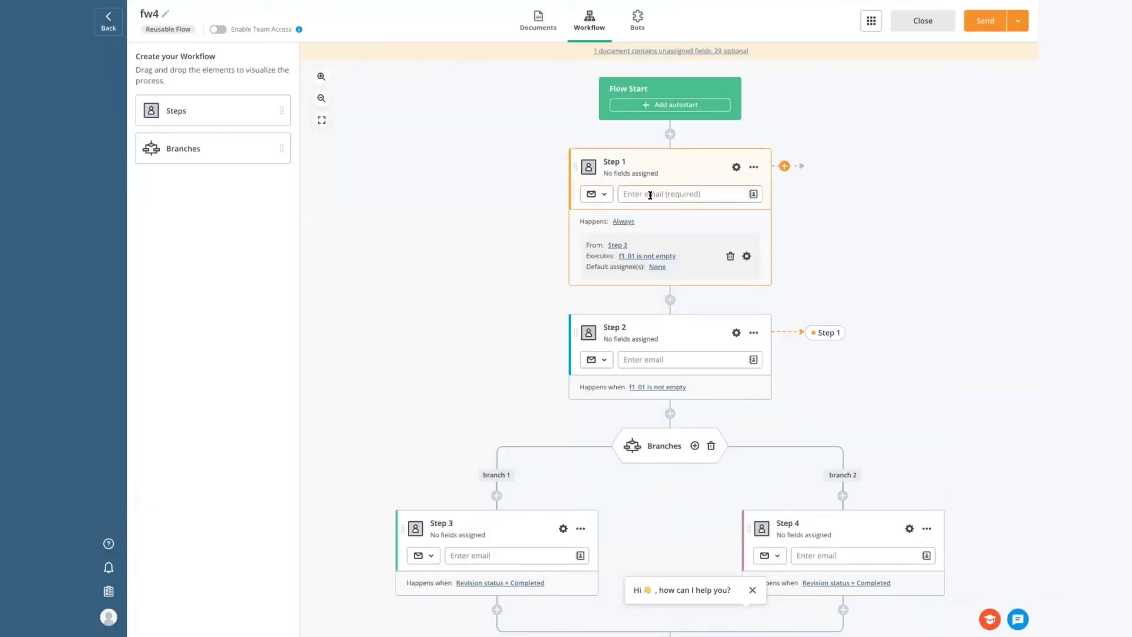
{"action": "left_click", "coordinate": [632, 205]}
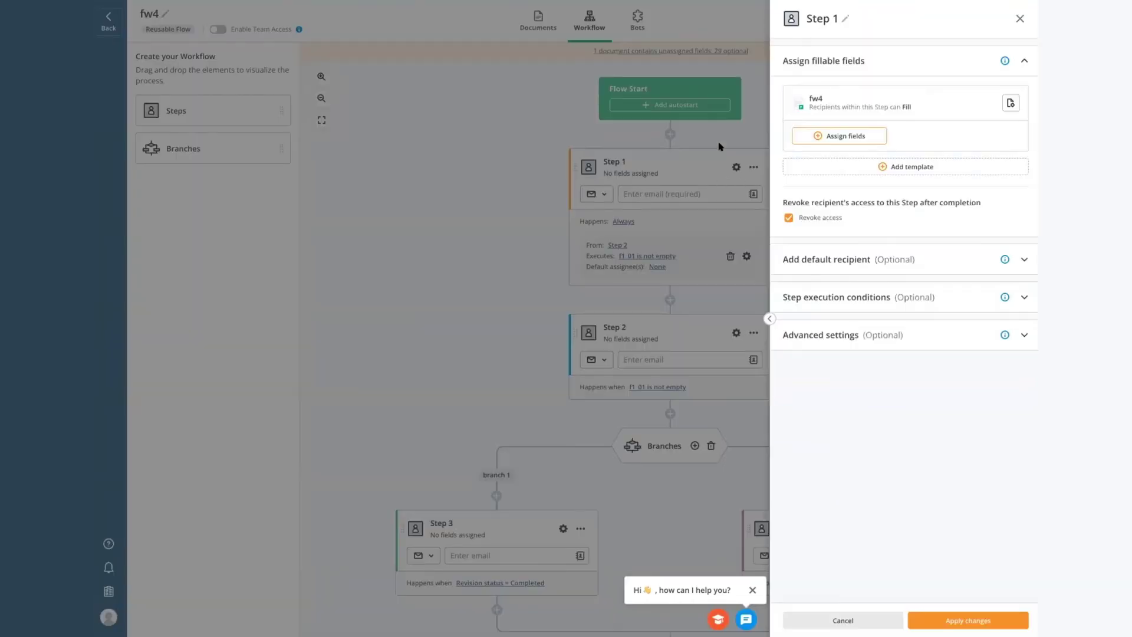
{"action": "left_click", "coordinate": [1020, 19]}
{"action": "left_click", "coordinate": [645, 194]}
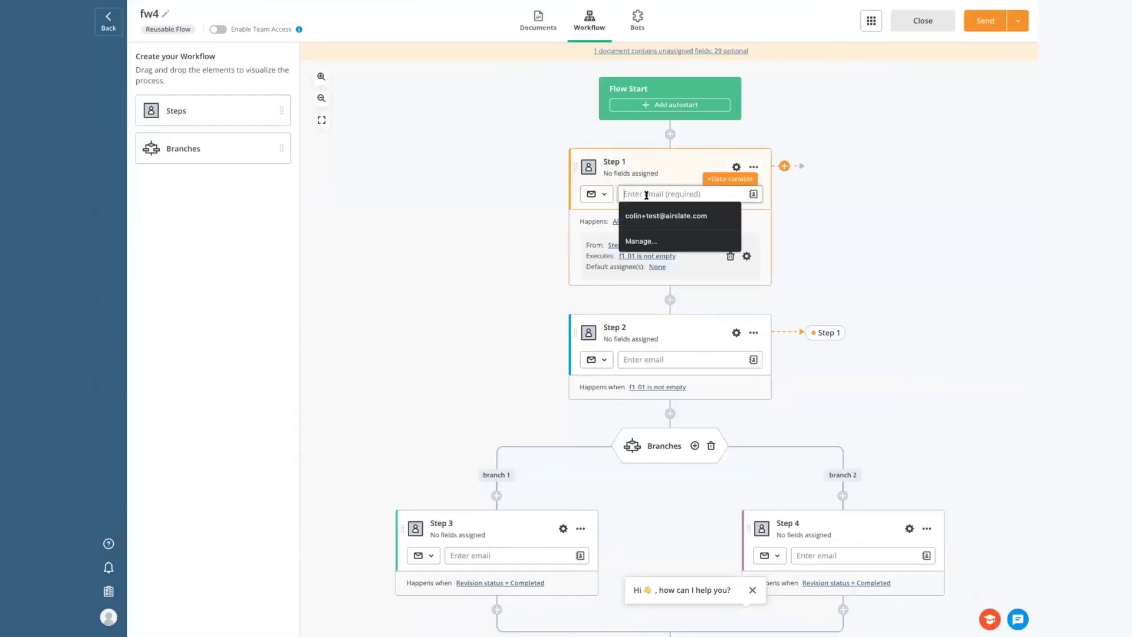
{"action": "left_click", "coordinate": [657, 207]}
{"action": "left_click", "coordinate": [852, 185]}
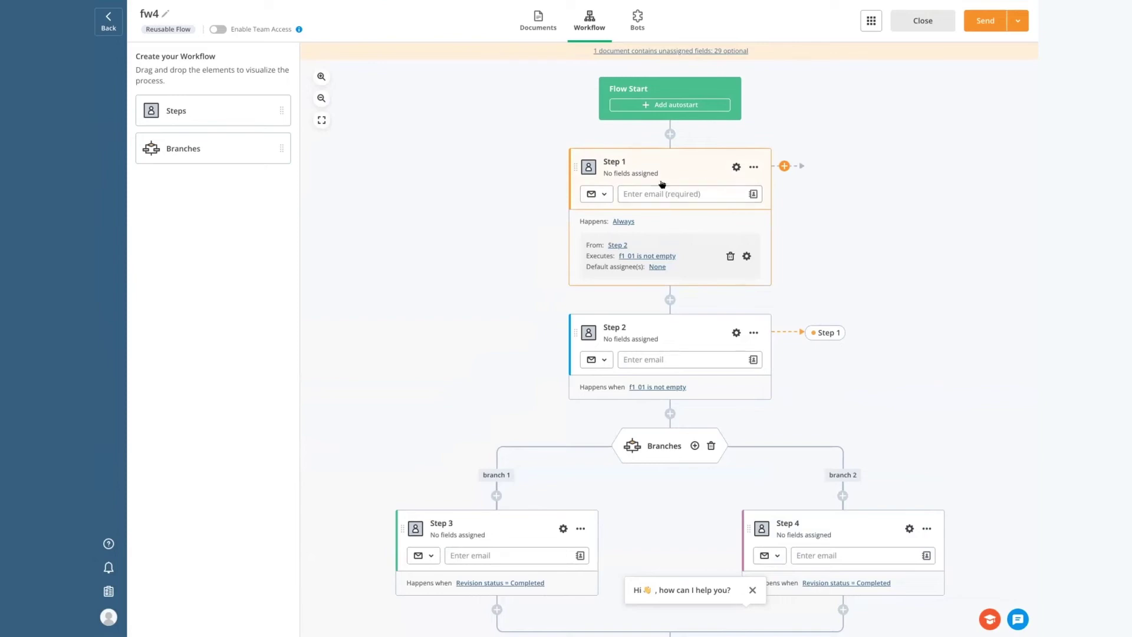
Step: Switch on the Shareable link in Flow Start's settings, apply it, then open Step 1's panel
{"action": "left_click", "coordinate": [687, 106]}
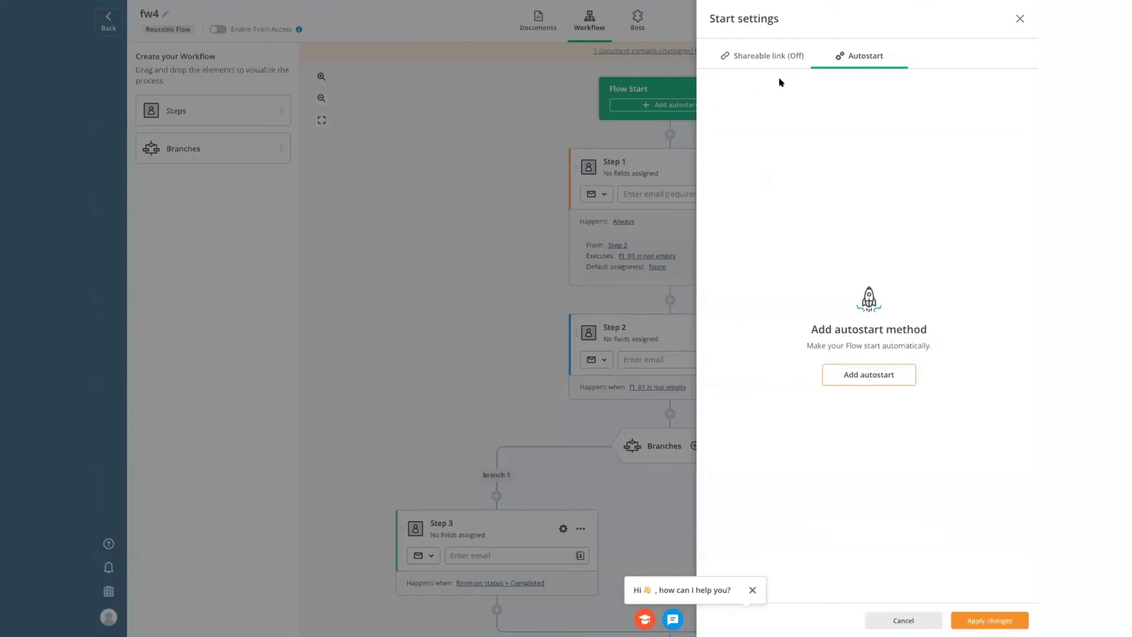
{"action": "left_click", "coordinate": [775, 57]}
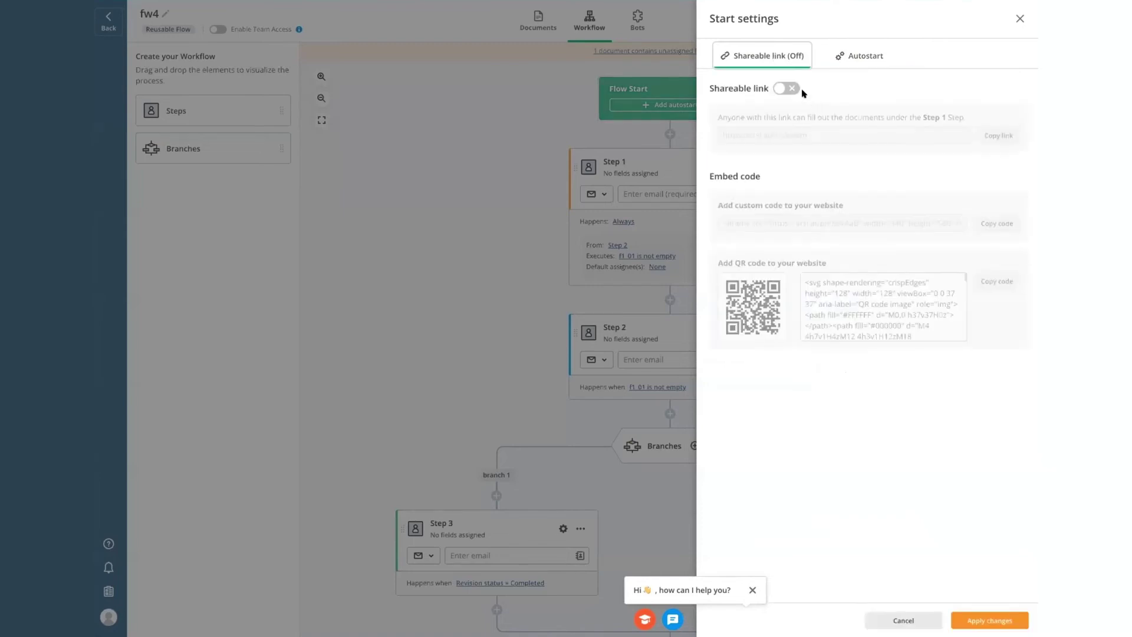
{"action": "left_click", "coordinate": [788, 89]}
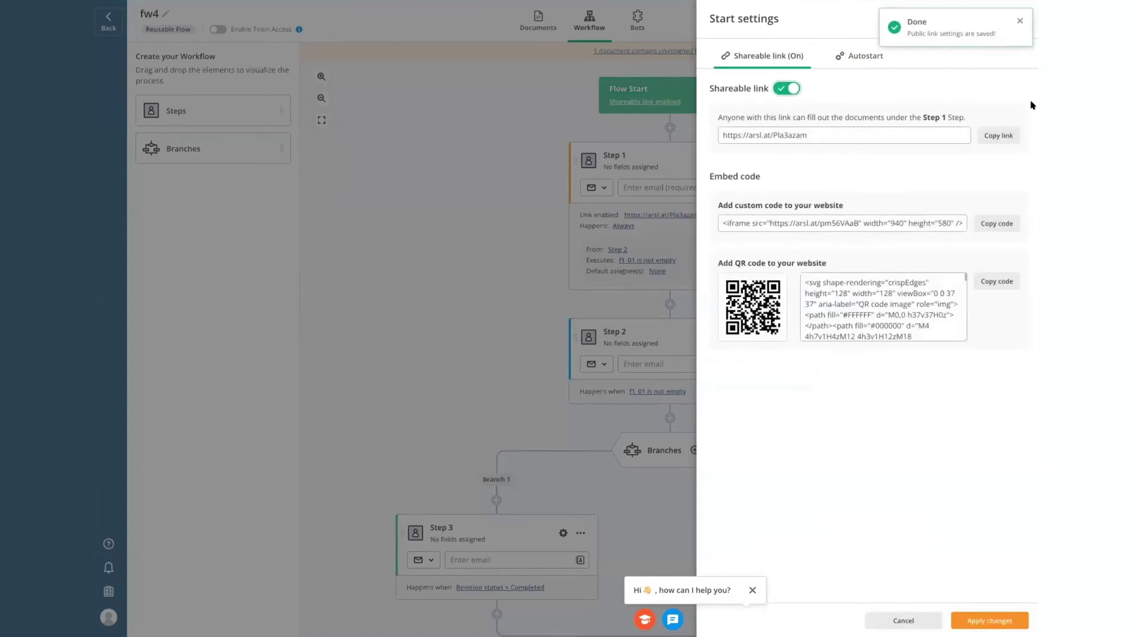
{"action": "left_click", "coordinate": [996, 621]}
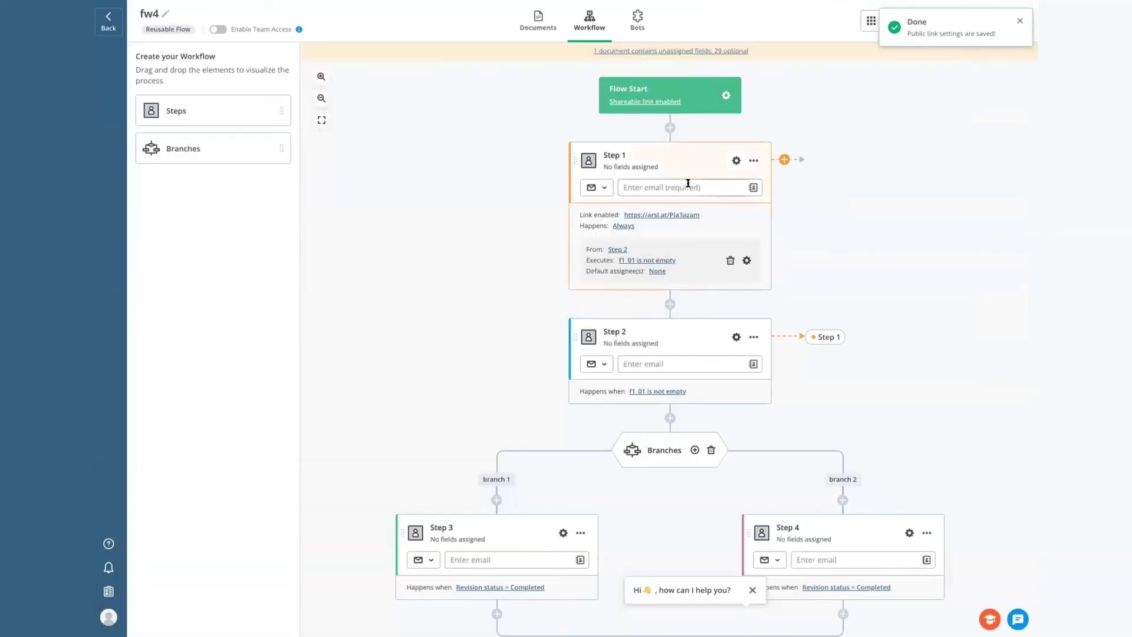
{"action": "left_click", "coordinate": [662, 187]}
{"action": "left_click", "coordinate": [675, 167]}
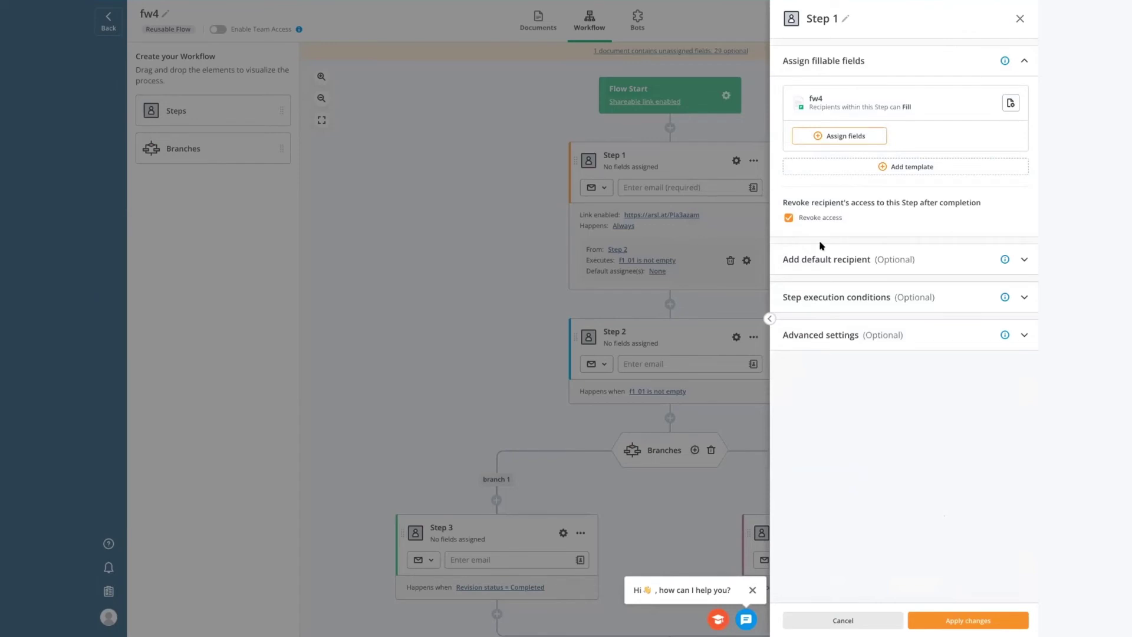
Step: Expand Step 1's default recipient options, leave the field empty, and close the panel
{"action": "left_click", "coordinate": [845, 259]}
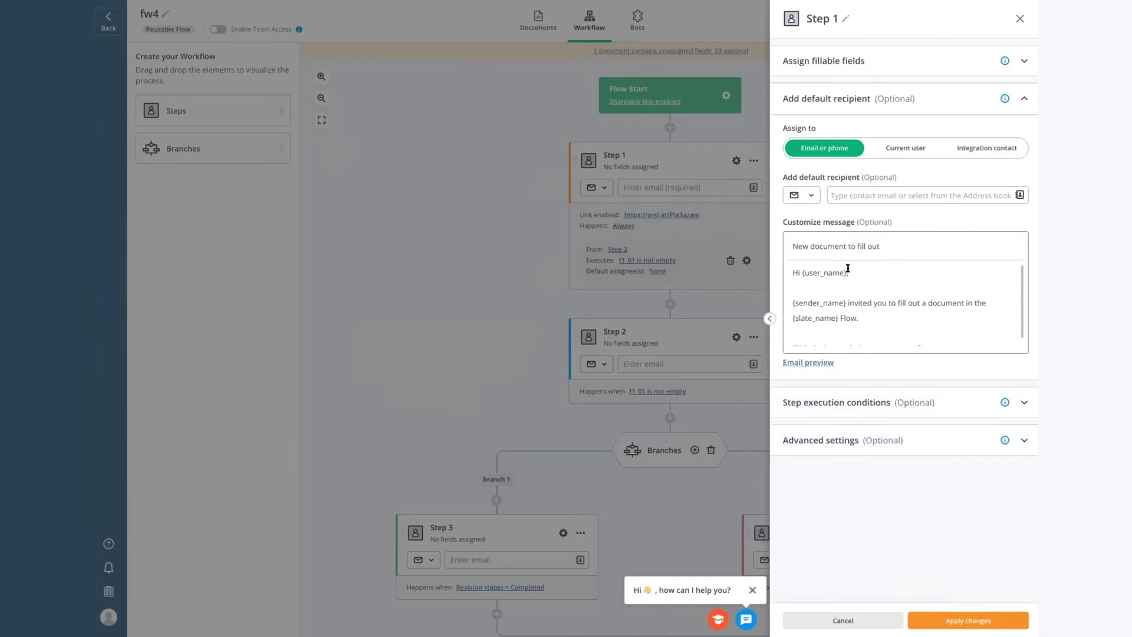
{"action": "left_click", "coordinate": [855, 196]}
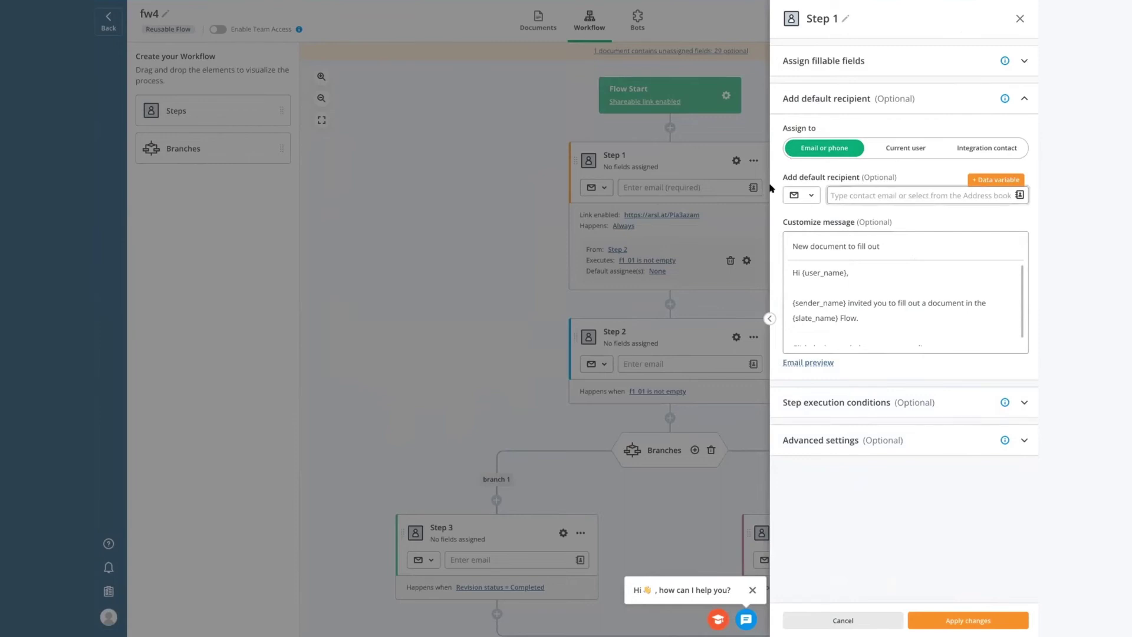
{"action": "left_click", "coordinate": [1011, 24]}
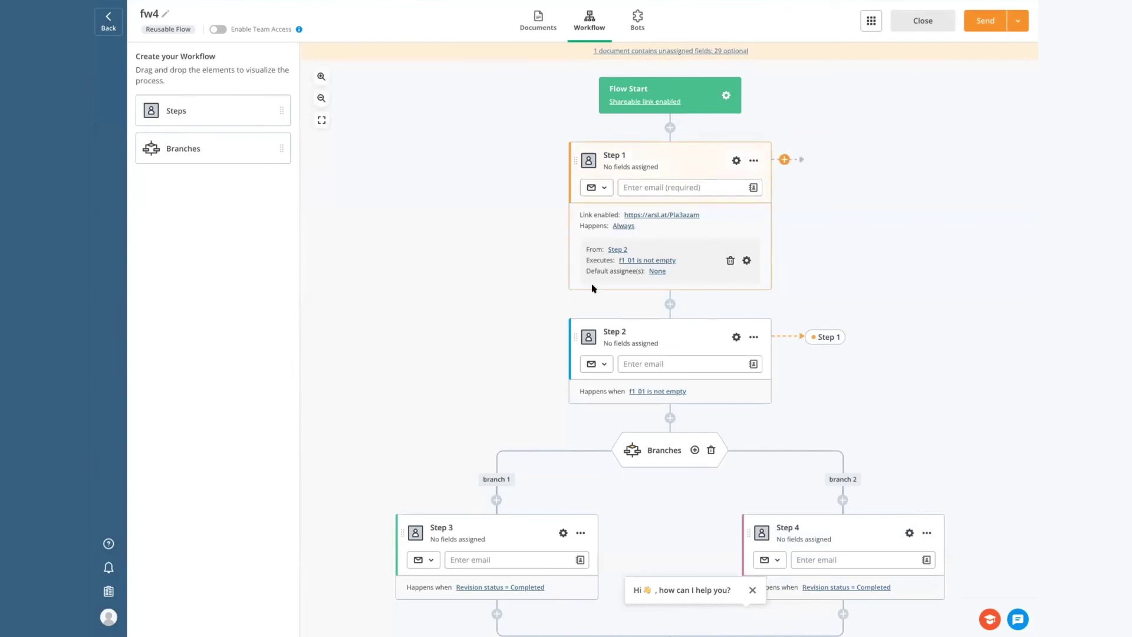
Step: Check Step 2's execution conditions, then open Step 3's 'Revision status = Completed' condition
{"action": "mouse_move", "coordinate": [641, 334]}
{"action": "left_click", "coordinate": [659, 333]}
{"action": "left_click", "coordinate": [843, 298]}
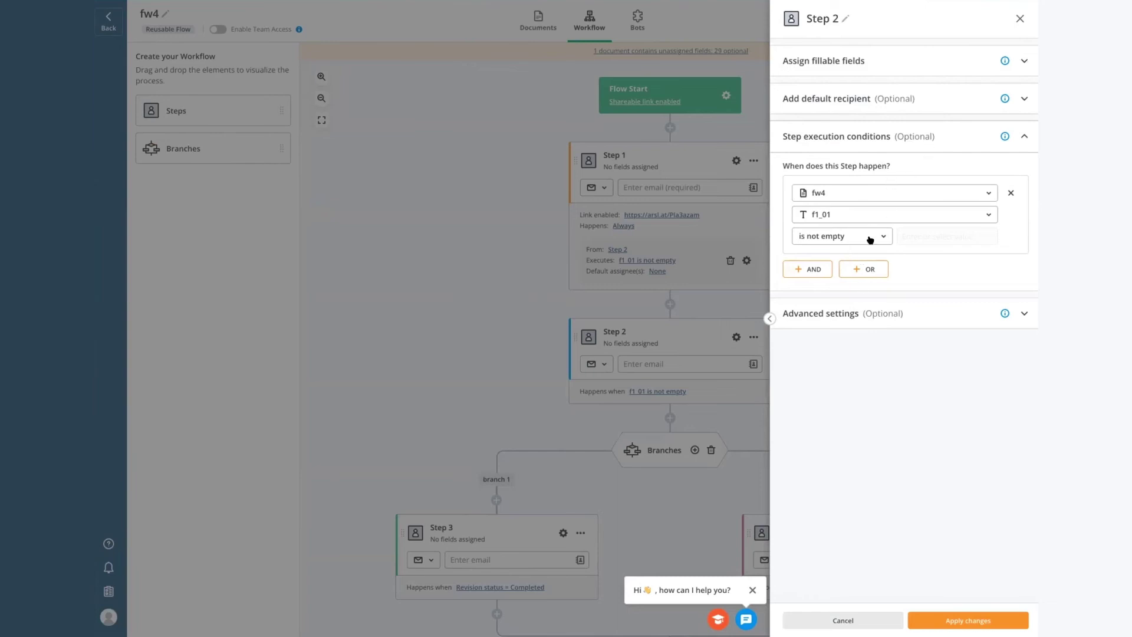
{"action": "left_click", "coordinate": [1019, 19]}
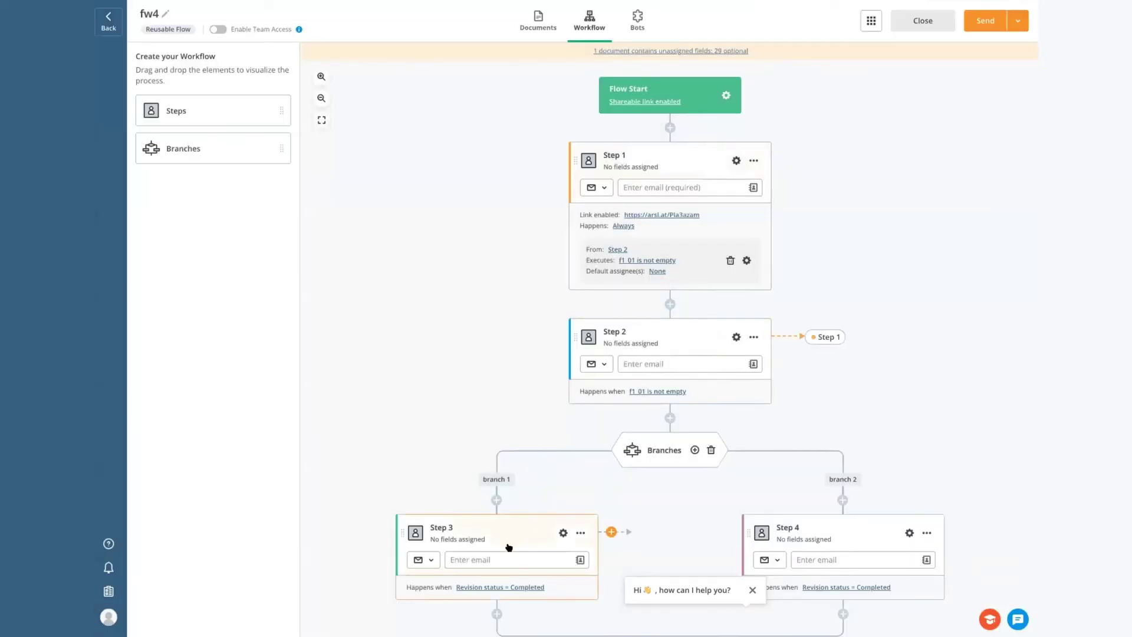
{"action": "left_click", "coordinate": [499, 588]}
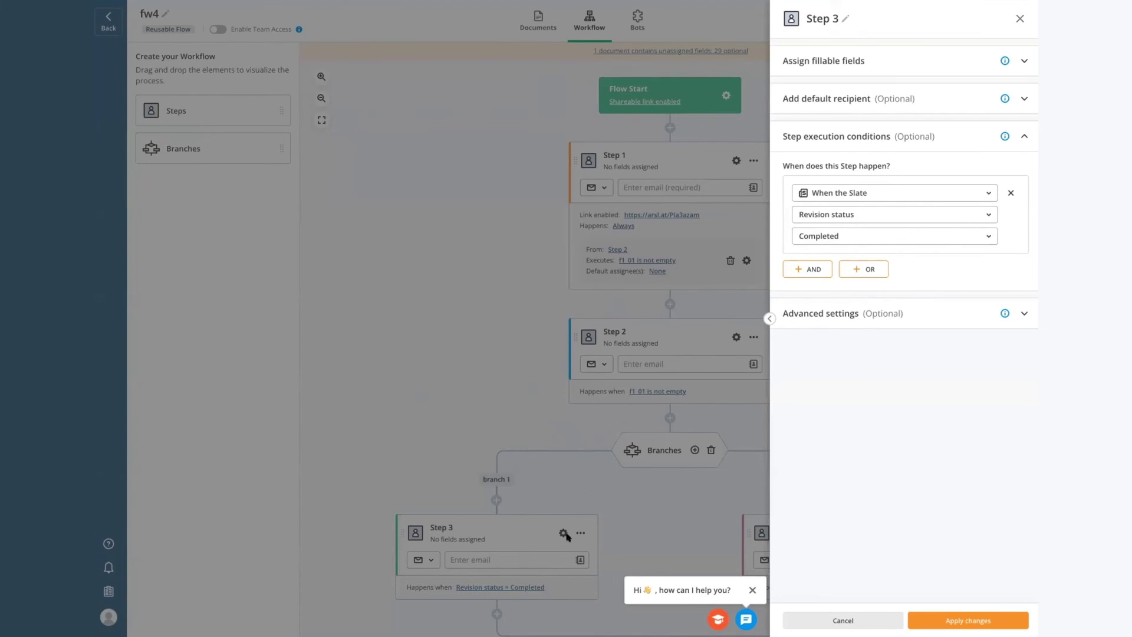
Step: Dismiss Step 3's side panel and scroll the fw4 canvas down until Finish shows
{"action": "left_click", "coordinate": [1019, 18]}
{"action": "scroll", "coordinate": [650, 532], "scroll_direction": "down", "scroll_amount": 2}
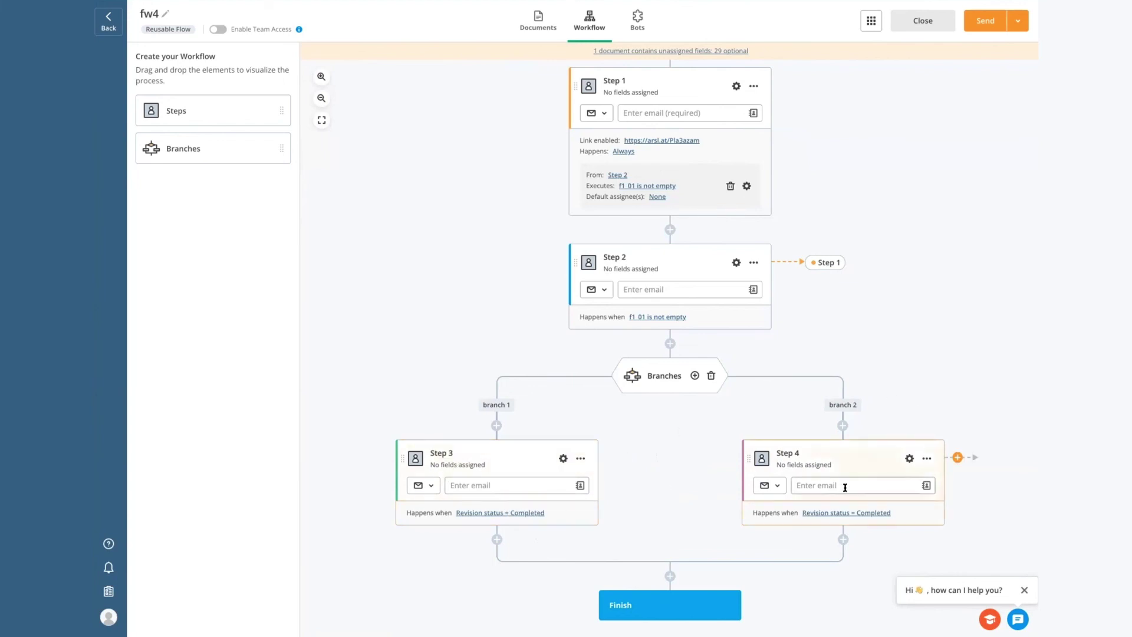
Step: Add another branch to the Branches split after Step 2 using its + button
{"action": "left_click", "coordinate": [695, 375]}
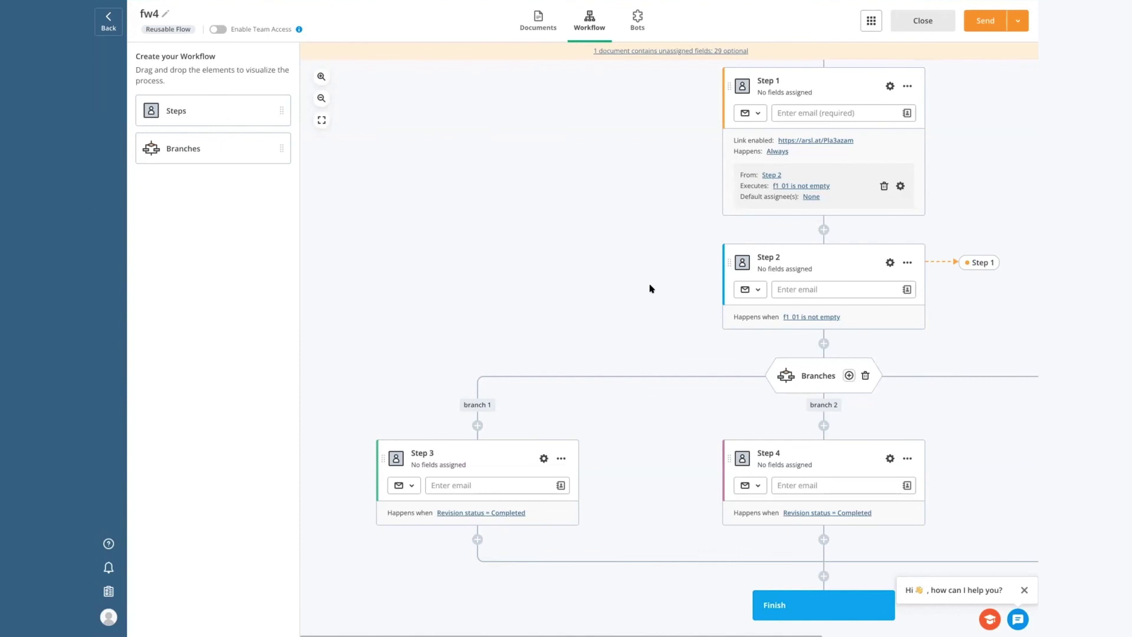
{"action": "left_click_drag", "start_coordinate": [619, 299], "coordinate": [578, 276]}
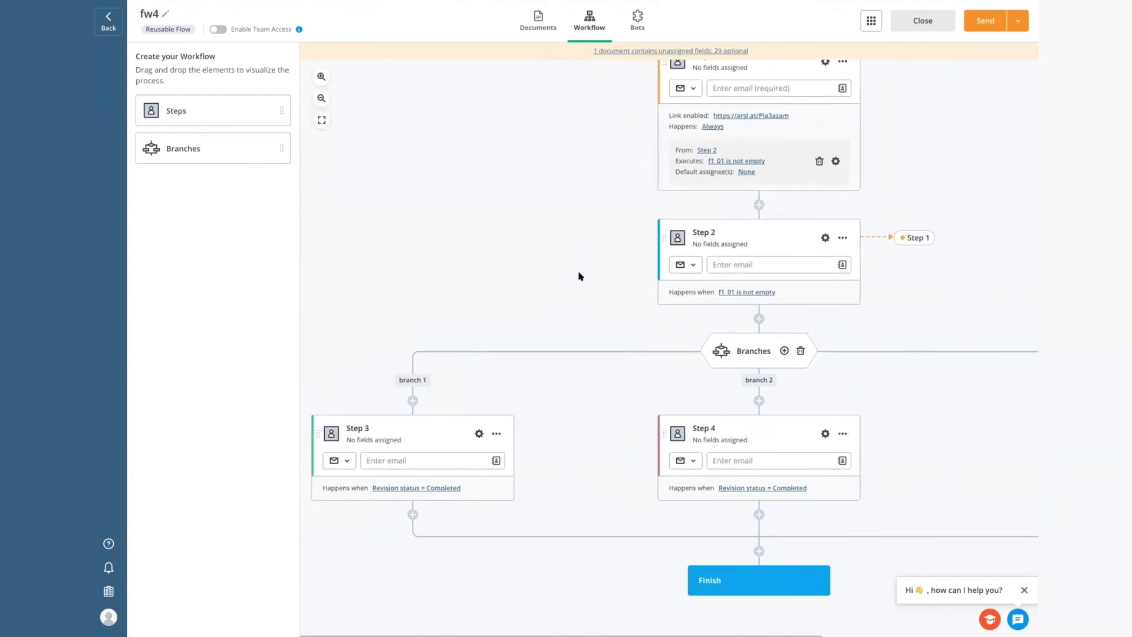